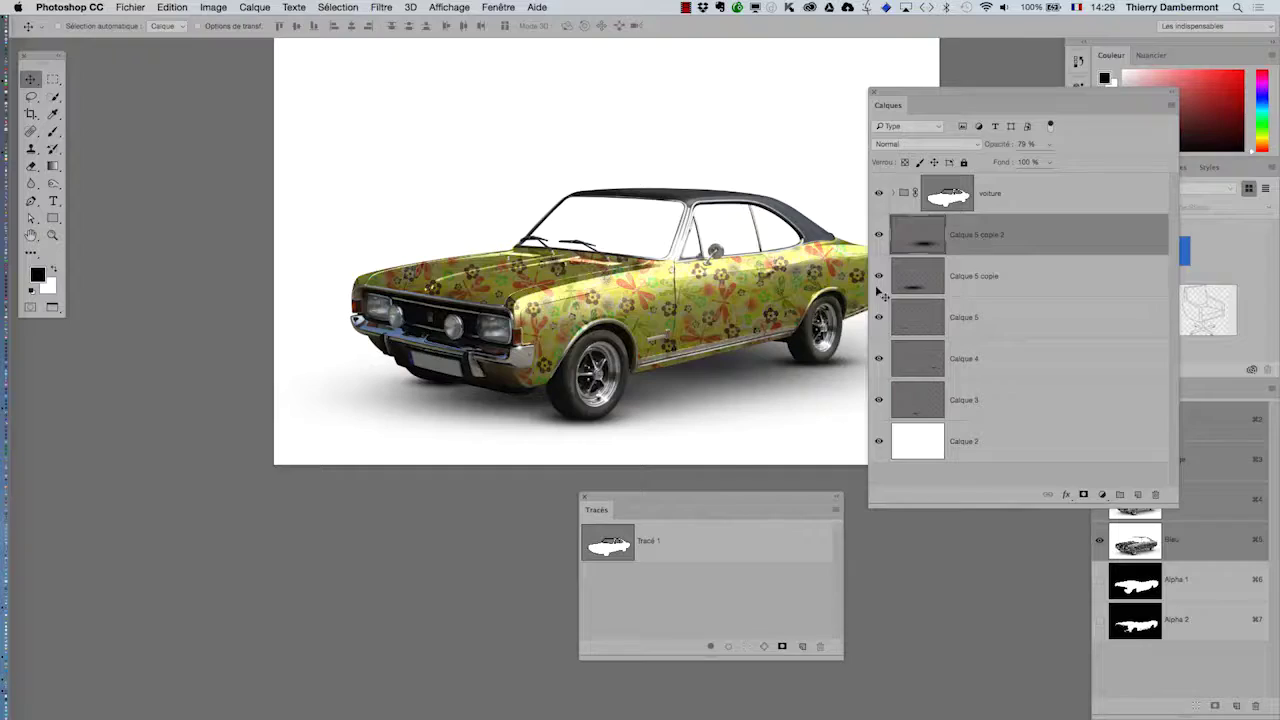
# - Zoom in and center the view on the round headlight and grille
pyautogui.scroll(3, 441, 350)
pyautogui.scroll(3, 441, 350)
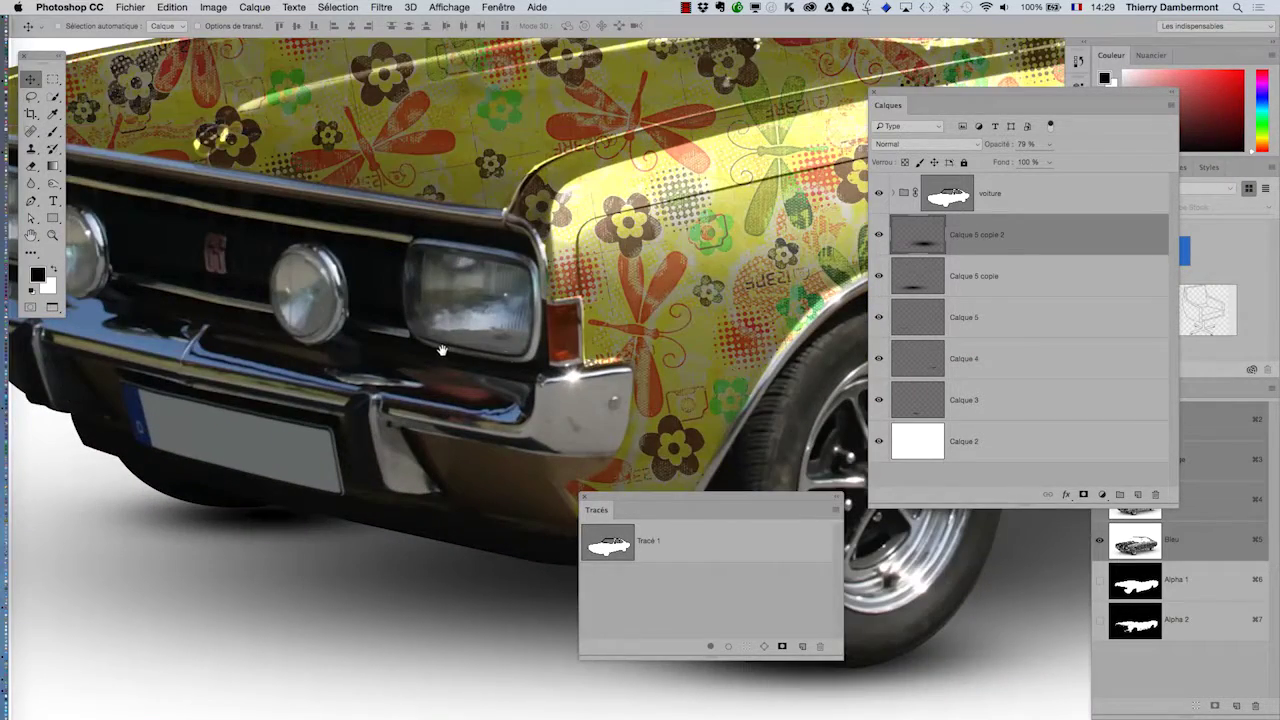
pyautogui.scroll(2, 441, 350)
pyautogui.moveTo(441, 350); pyautogui.dragTo(703, 327)
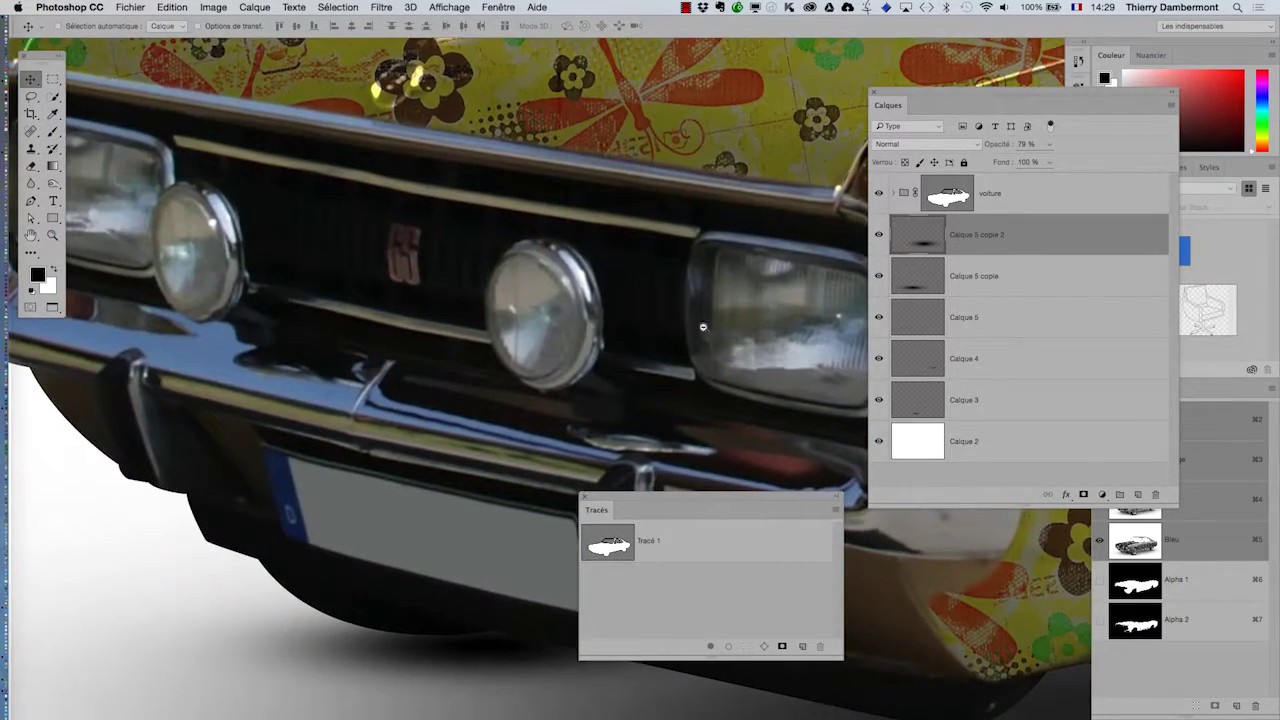
pyautogui.scroll(-1, 678, 322)
pyautogui.scroll(-1, 680, 328)
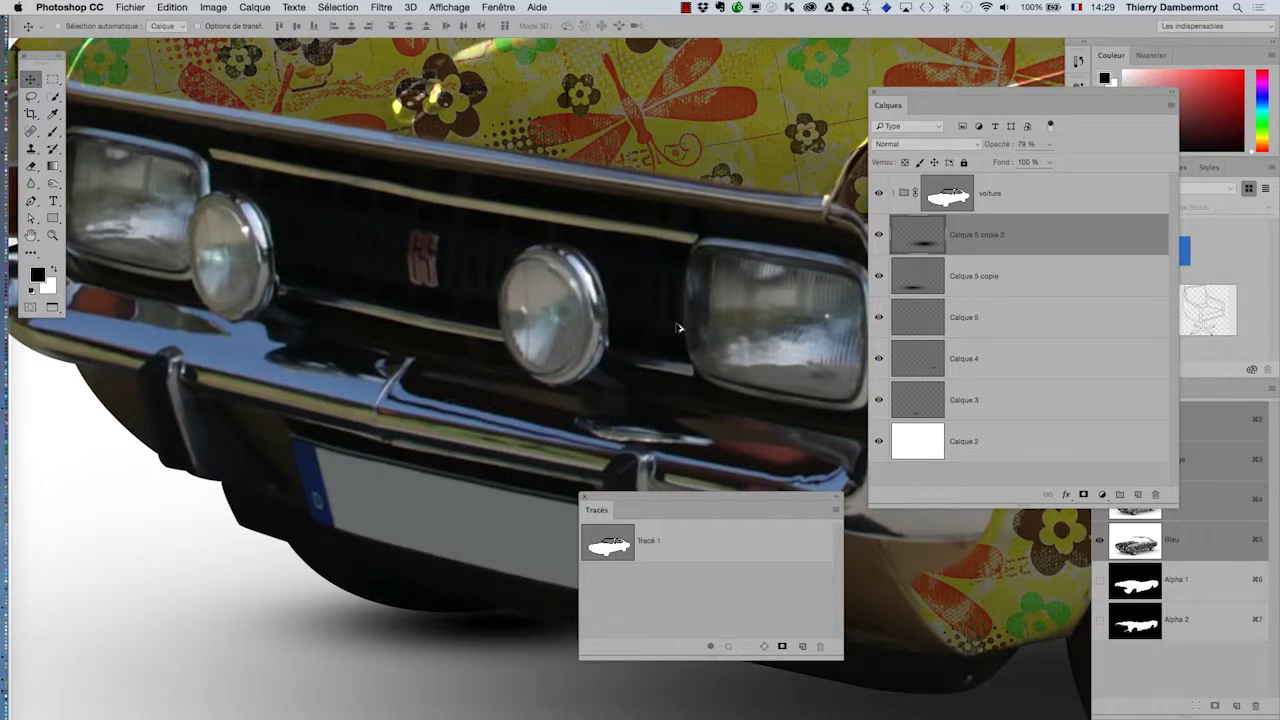
pyautogui.scroll(-1, 678, 327)
pyautogui.scroll(-1, 678, 327)
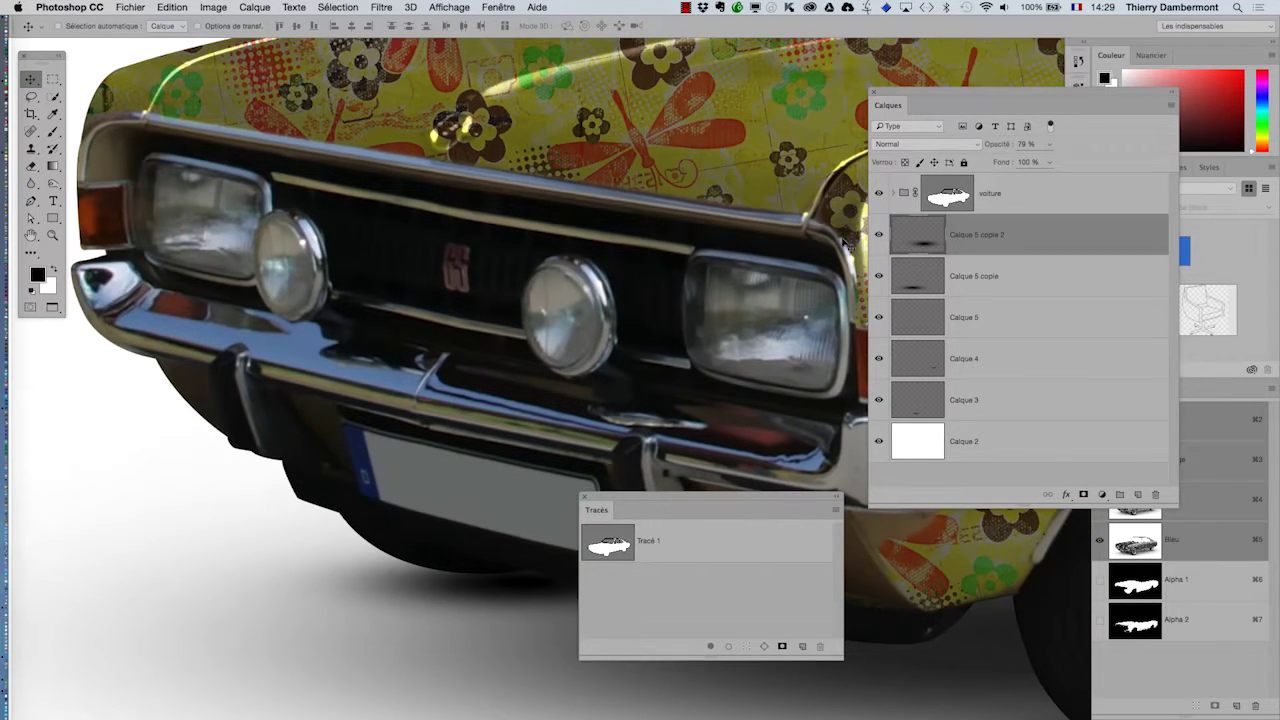
# - Expand the voiture group, enlarge the Calques list, and make Calque 0 the active layer
pyautogui.click(896, 193)
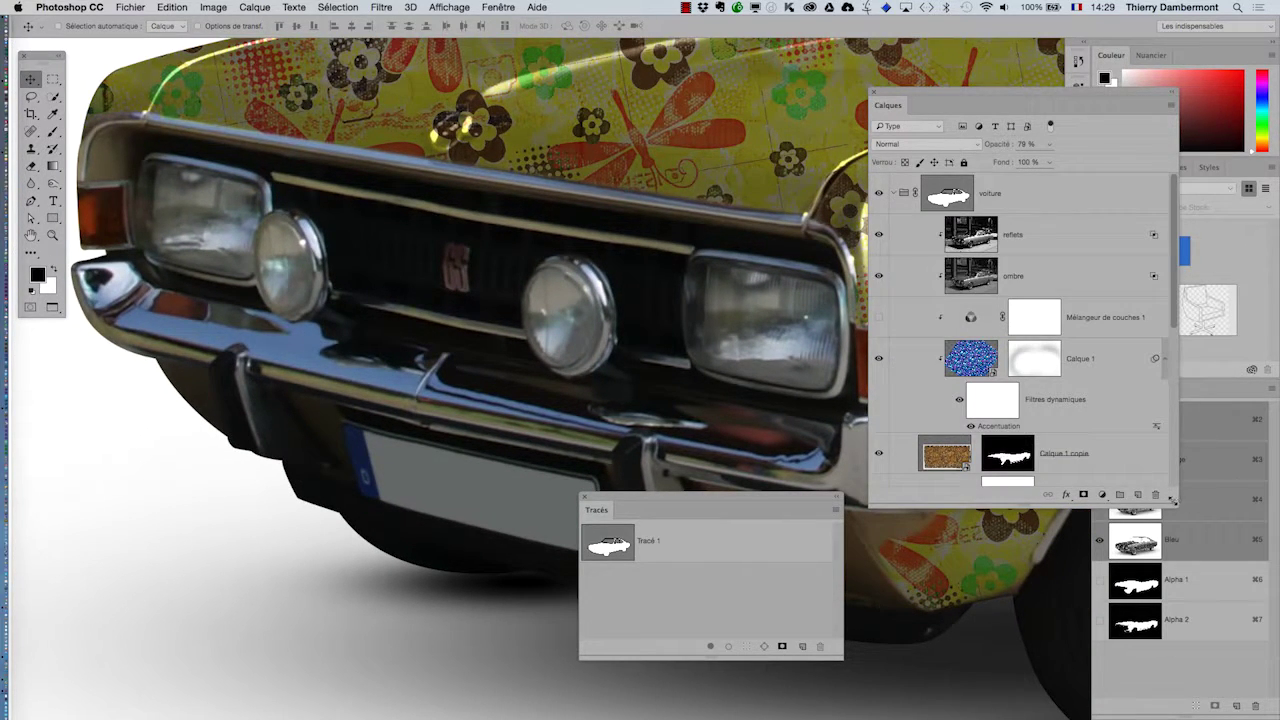
pyautogui.moveTo(1173, 500); pyautogui.dragTo(1230, 712)
pyautogui.click(946, 538)
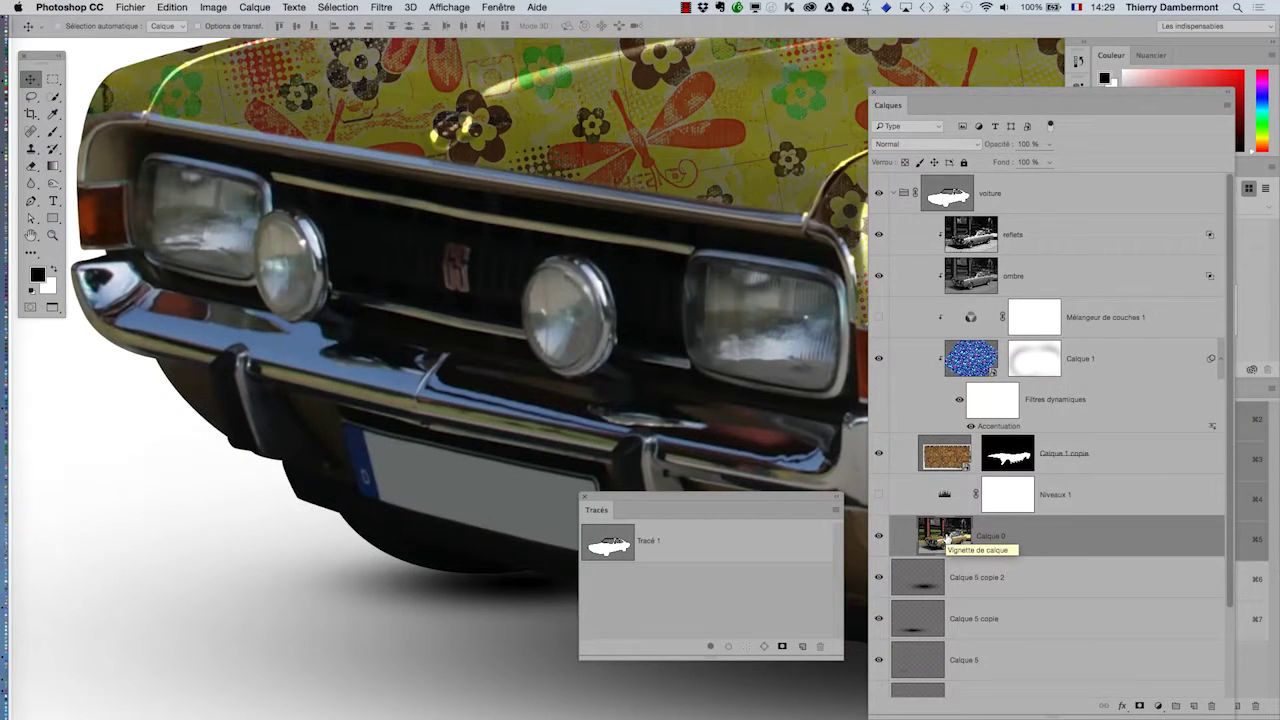
pyautogui.keyDown('alt'); pyautogui.click(674, 388); pyautogui.keyUp('alt')
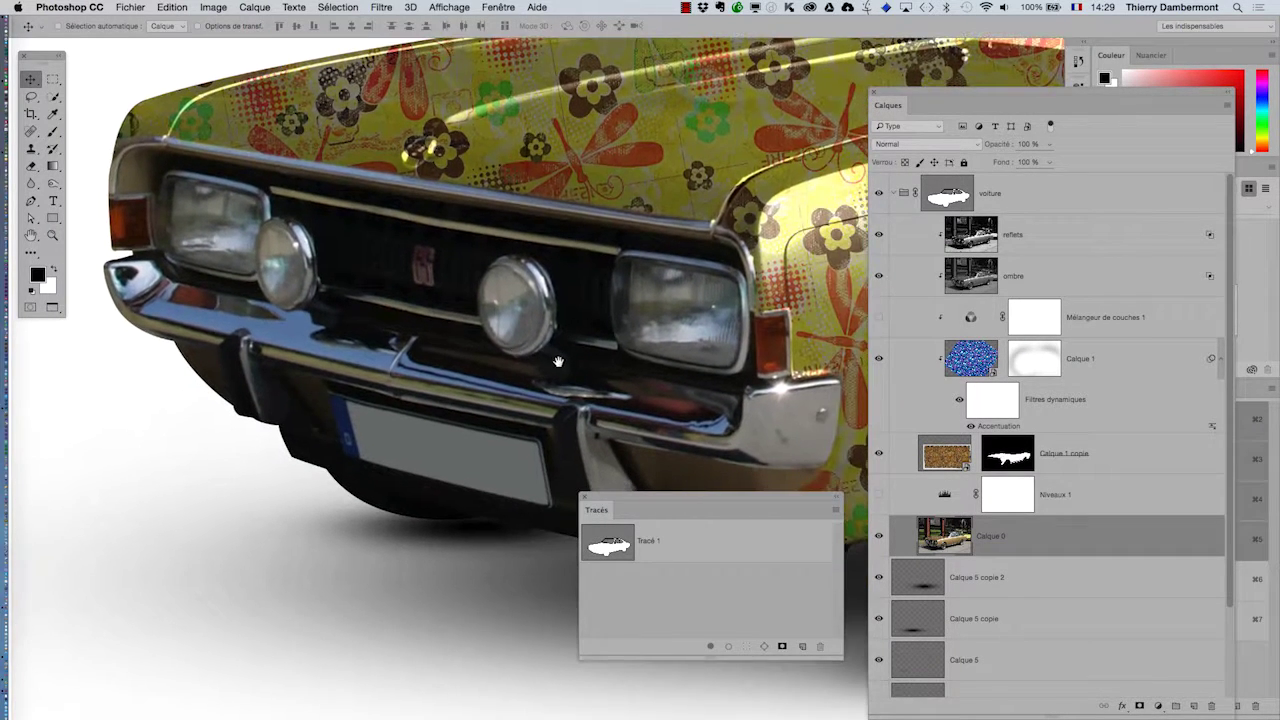
# - Lasso-select the left headlight pair and add the round and rectangular right headlights
pyautogui.click(34, 98)
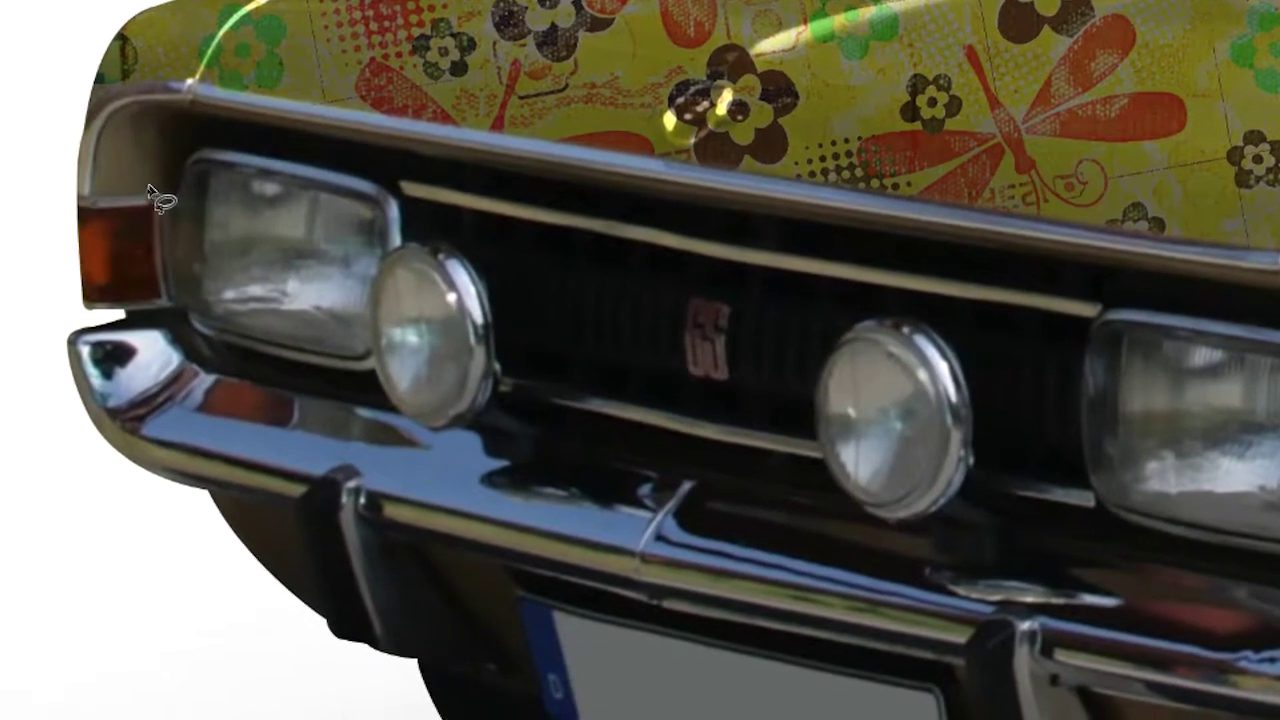
pyautogui.moveTo(160, 198)
pyautogui.mouseDown()
pyautogui.moveTo(232, 272)
pyautogui.moveTo(235, 193)
pyautogui.mouseUp()
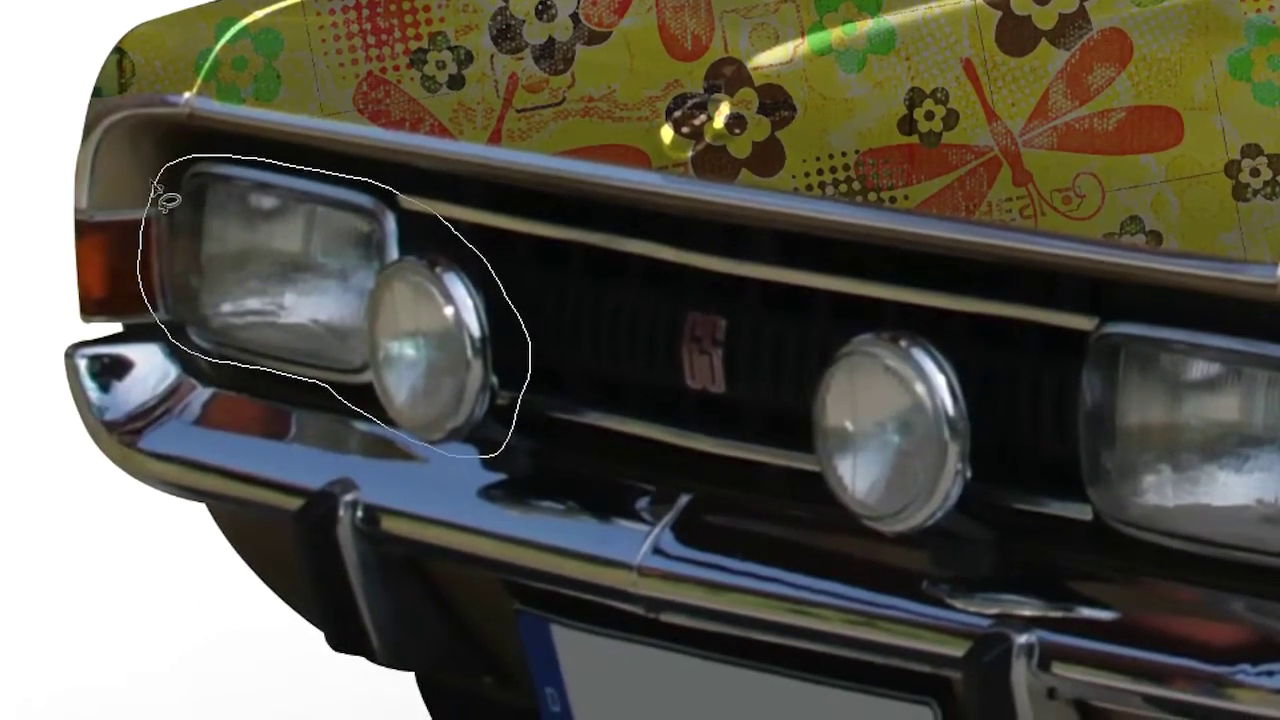
pyautogui.moveTo(235, 193); pyautogui.dragTo(230, 190)
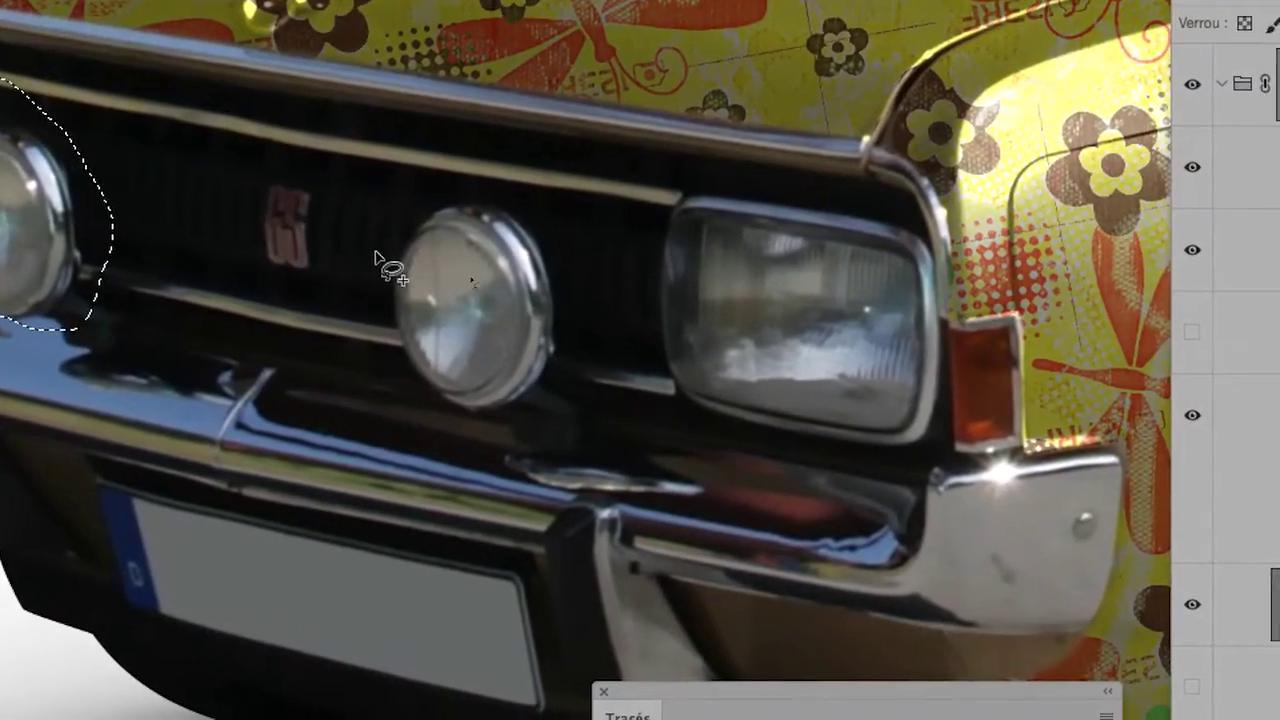
pyautogui.moveTo(455, 280)
pyautogui.mouseDown()
pyautogui.moveTo(432, 300)
pyautogui.moveTo(400, 243)
pyautogui.moveTo(560, 323)
pyautogui.moveTo(485, 235)
pyautogui.moveTo(472, 252)
pyautogui.mouseUp()
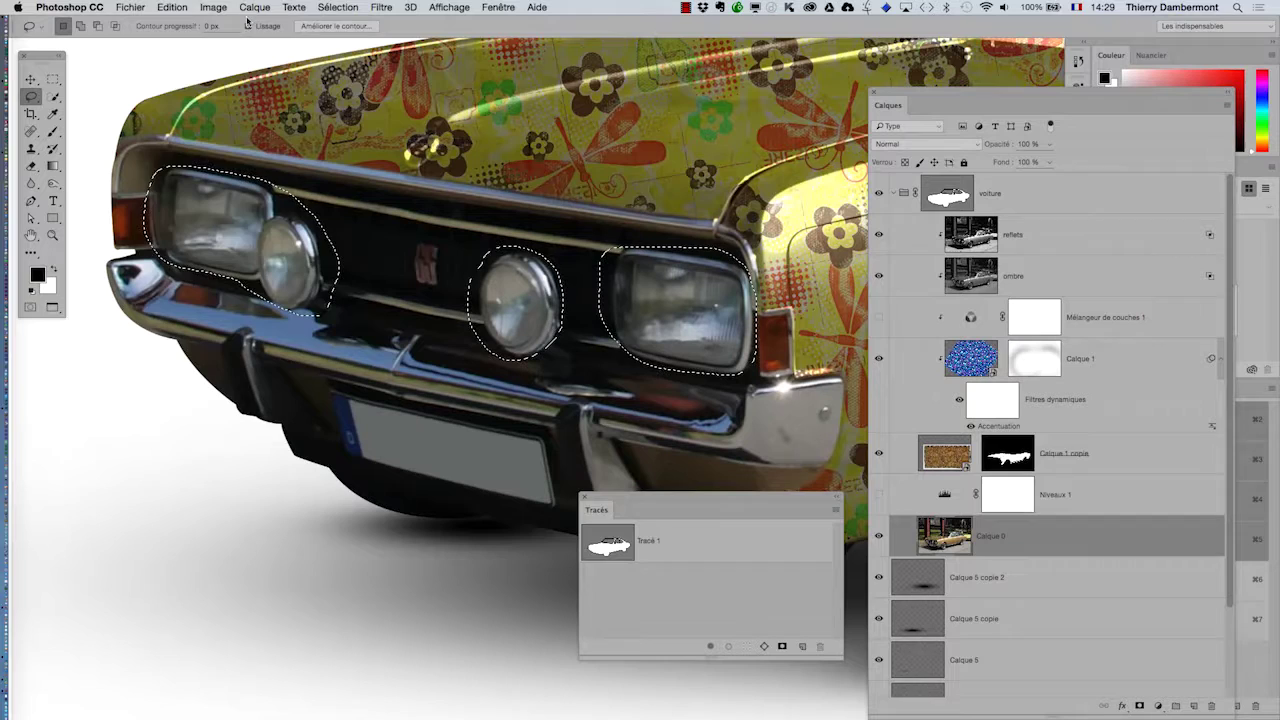
pyautogui.click(171, 7)
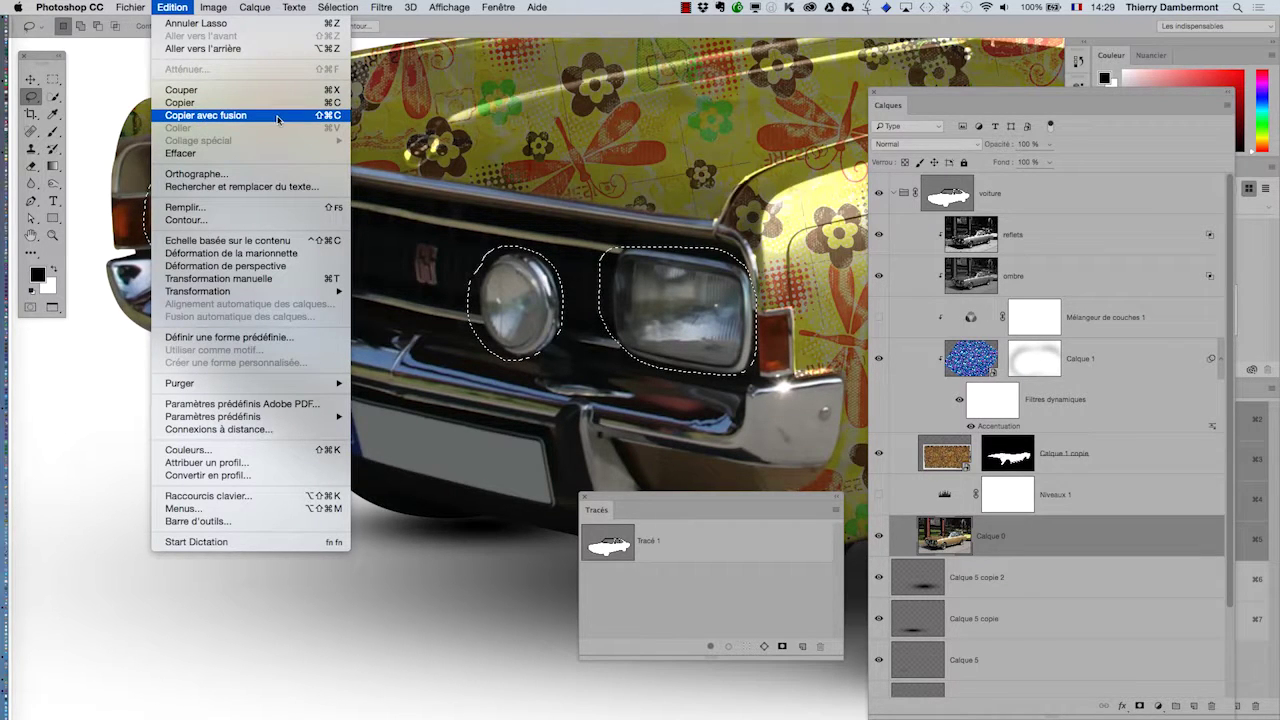
pyautogui.press('Escape')
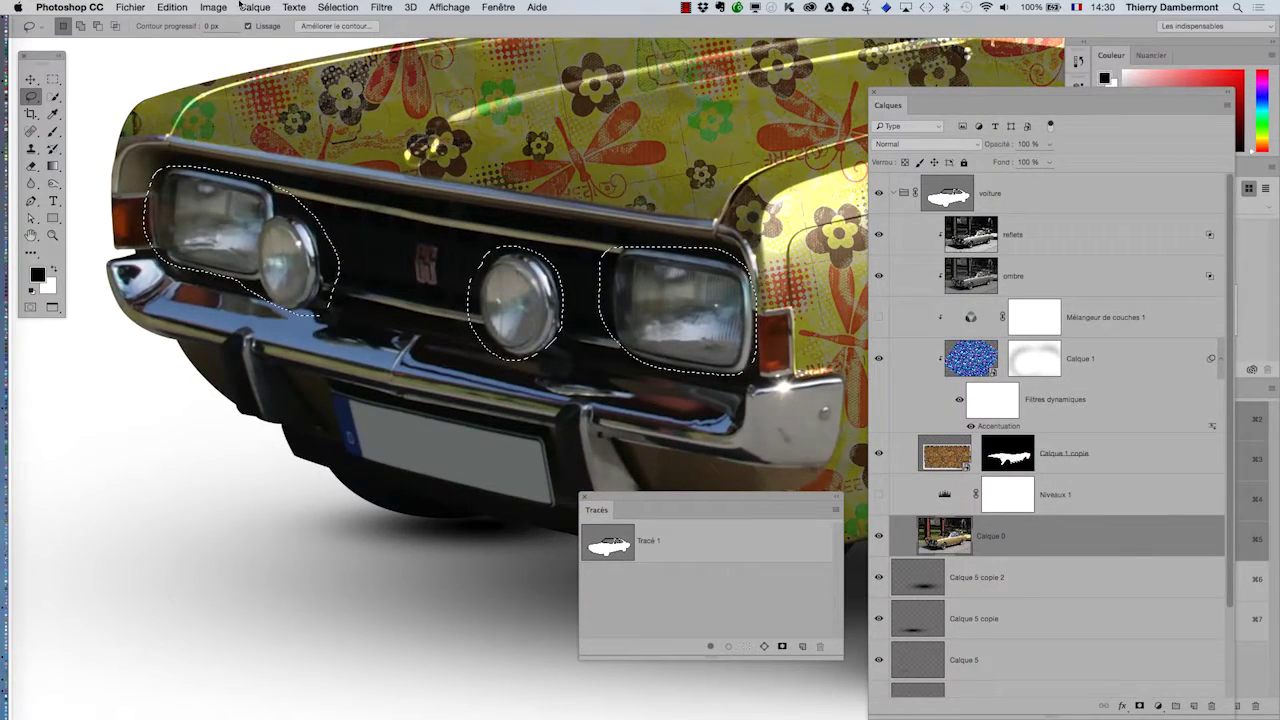
# - Copy the selected headlights onto new layer Calque 6 and hide Calque 0
pyautogui.click(243, 7)
pyautogui.moveTo(300, 23)
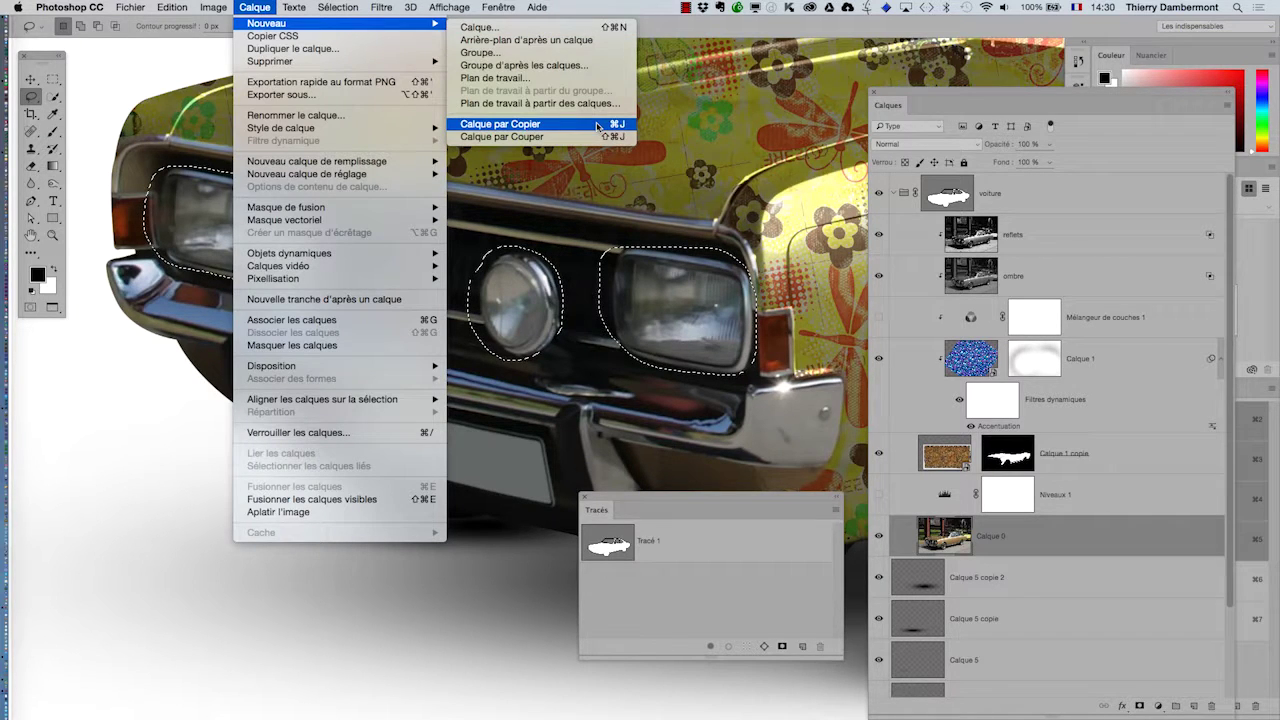
pyautogui.click(597, 124)
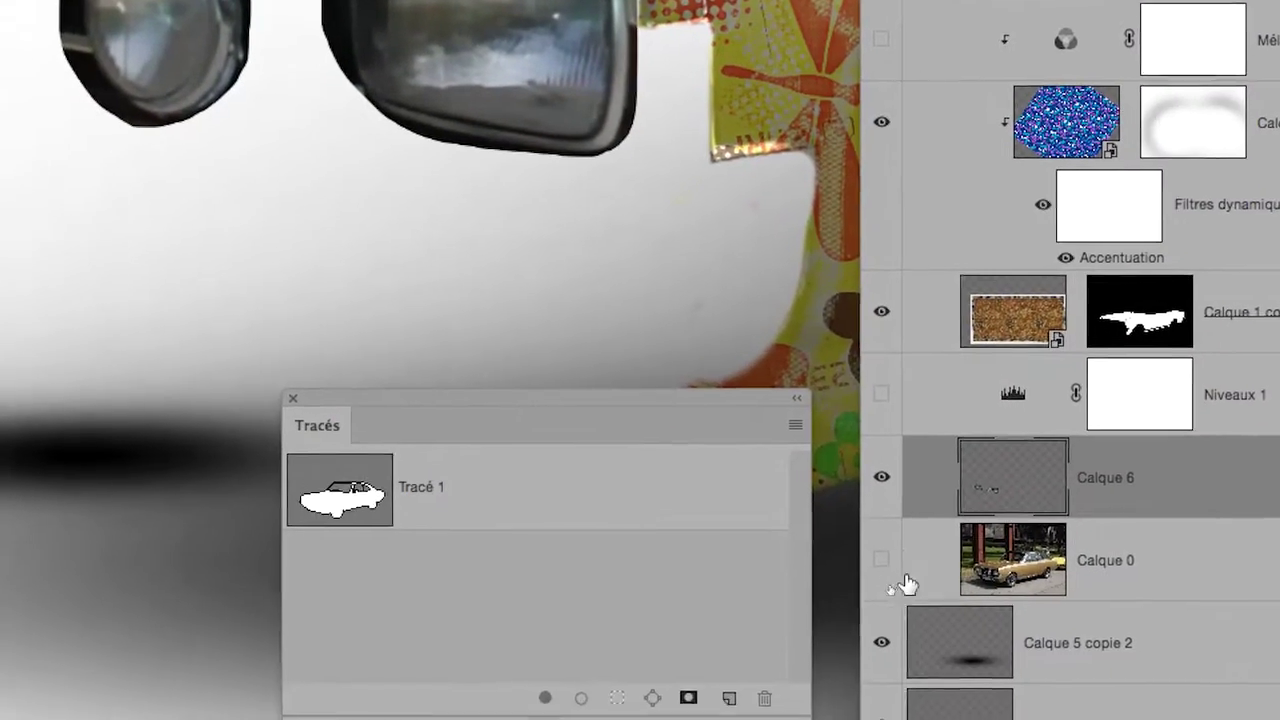
pyautogui.click(895, 575)
pyautogui.click(895, 575)
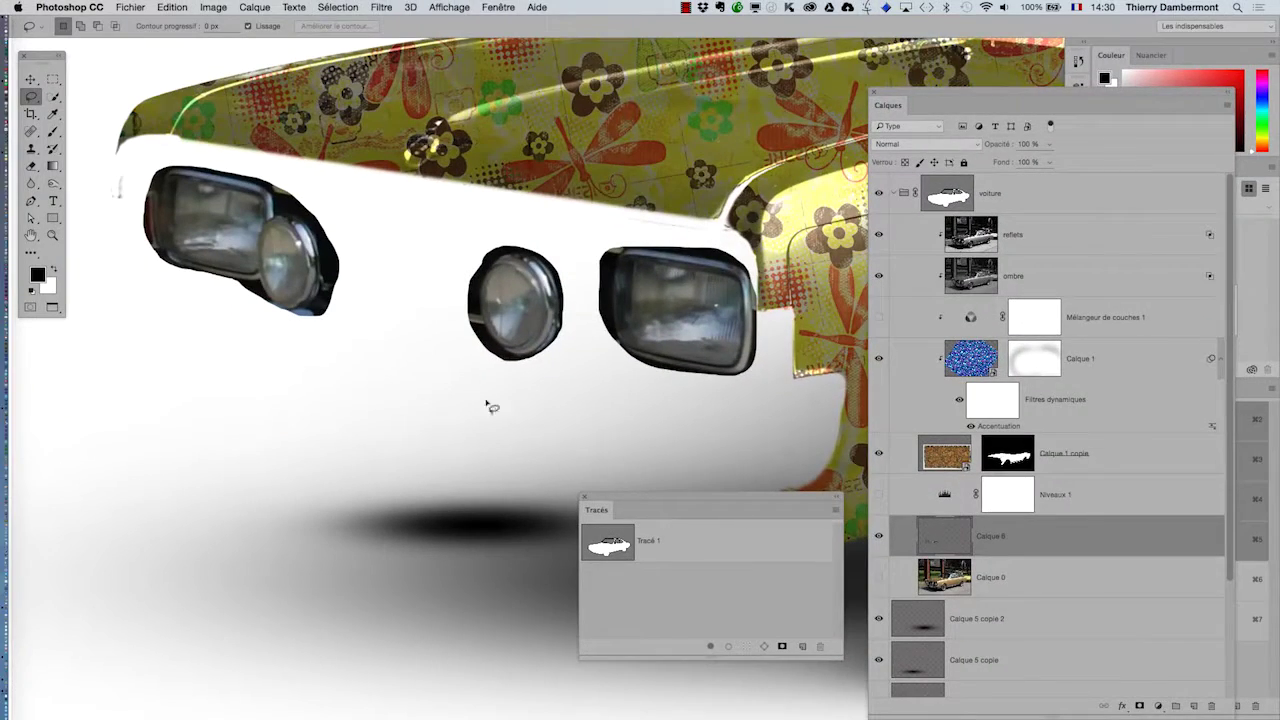
pyautogui.scroll(2, 305, 239)
pyautogui.scroll(3, 305, 239)
# - Set up the Eraser with a smaller brush at full opacity
pyautogui.scroll(2, 310, 200)
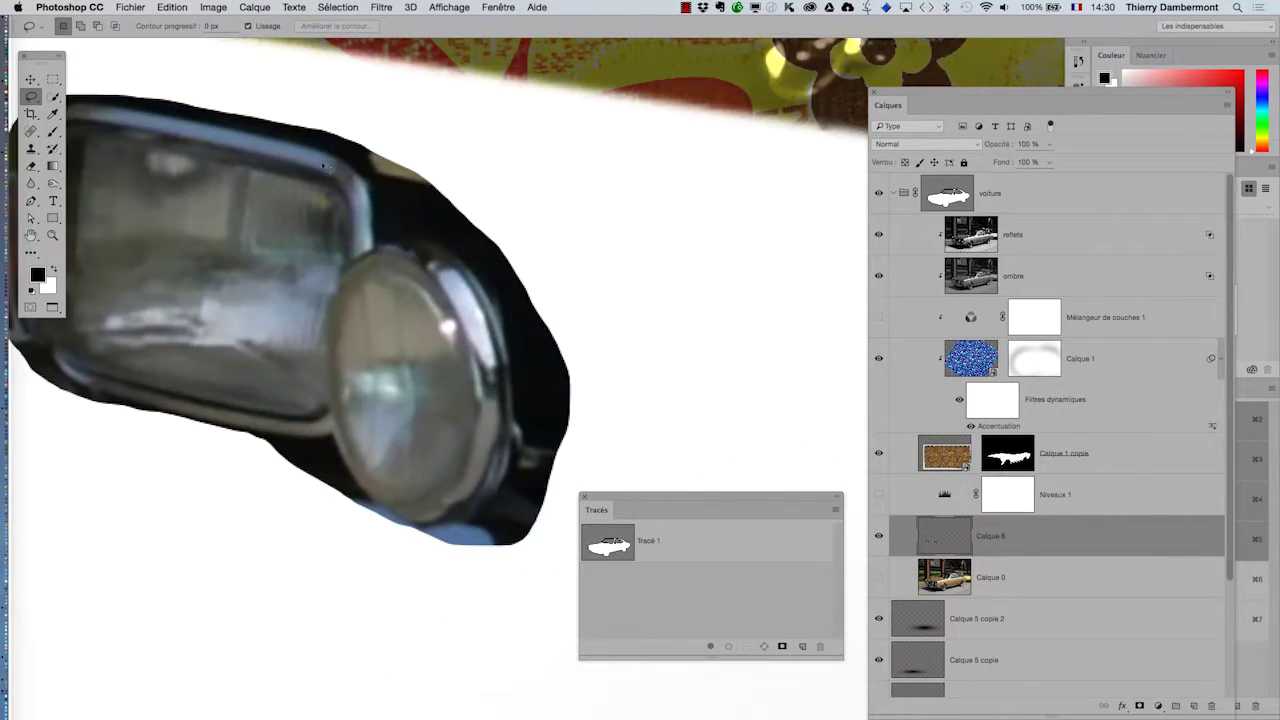
pyautogui.hscroll(-3, 157, 167)
pyautogui.click(31, 166)
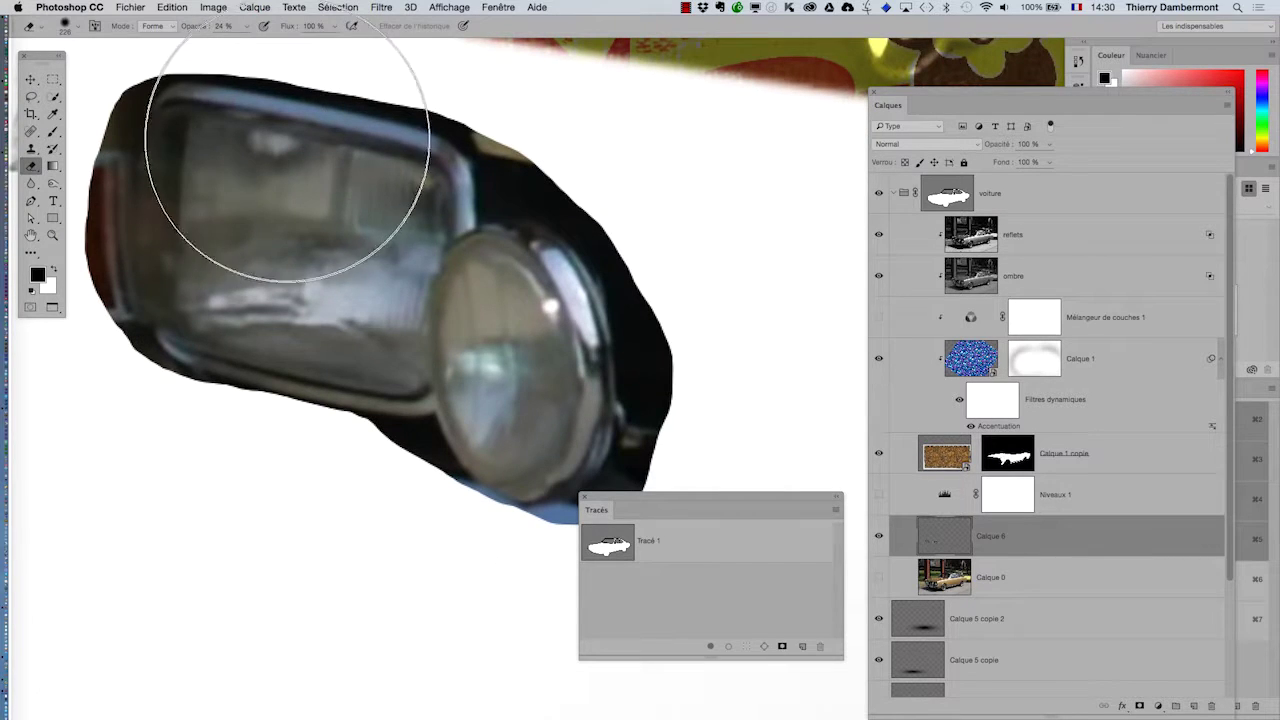
pyautogui.moveTo(423, 286); pyautogui.dragTo(380, 294)
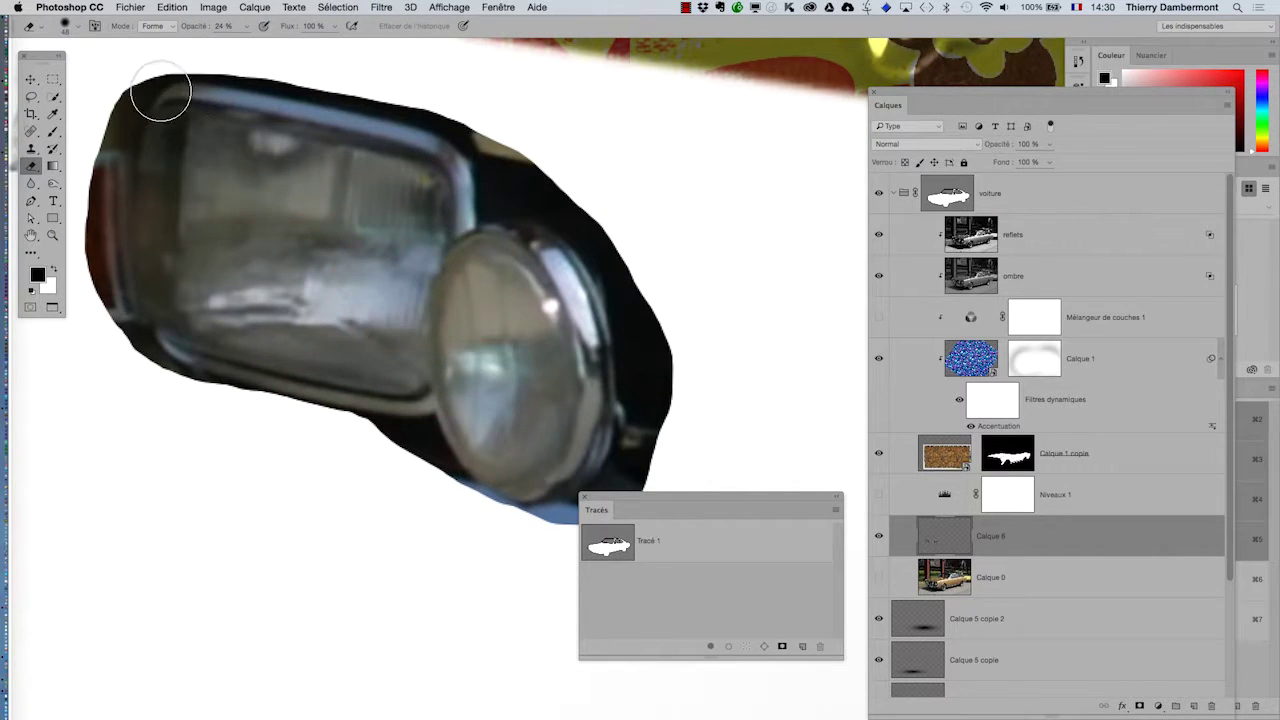
pyautogui.moveTo(160, 86); pyautogui.dragTo(414, 129)
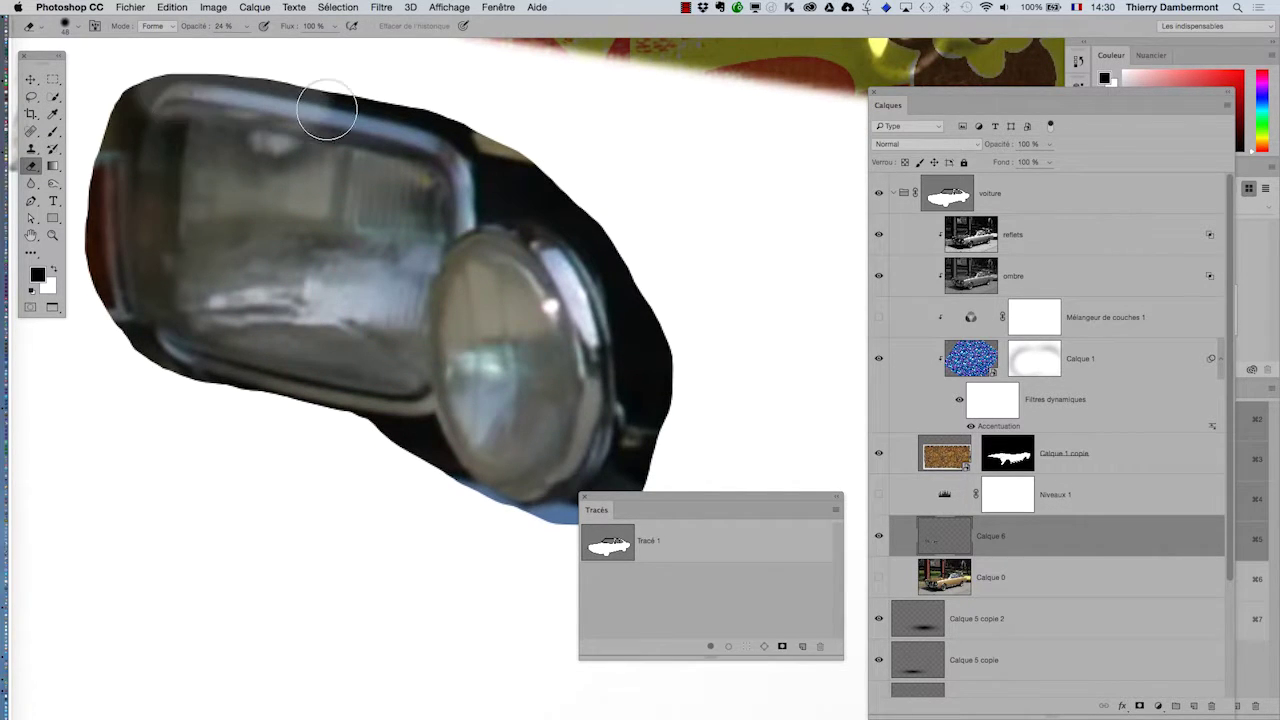
pyautogui.click(247, 28)
pyautogui.moveTo(150, 80)
pyautogui.mouseDown()
pyautogui.moveTo(531, 214)
pyautogui.moveTo(586, 277)
pyautogui.moveTo(609, 400)
pyautogui.moveTo(558, 548)
pyautogui.moveTo(600, 429)
pyautogui.moveTo(471, 514)
pyautogui.moveTo(409, 448)
pyautogui.moveTo(429, 451)
pyautogui.moveTo(117, 357)
pyautogui.moveTo(91, 166)
pyautogui.moveTo(126, 71)
pyautogui.moveTo(69, 274)
pyautogui.moveTo(132, 76)
pyautogui.moveTo(100, 391)
pyautogui.mouseUp()
# - Erase the dark edge, black crescent, black rim and grey arc around the headlights
pyautogui.moveTo(520, 258)
pyautogui.mouseDown()
pyautogui.moveTo(543, 186)
pyautogui.moveTo(565, 205)
pyautogui.mouseUp()
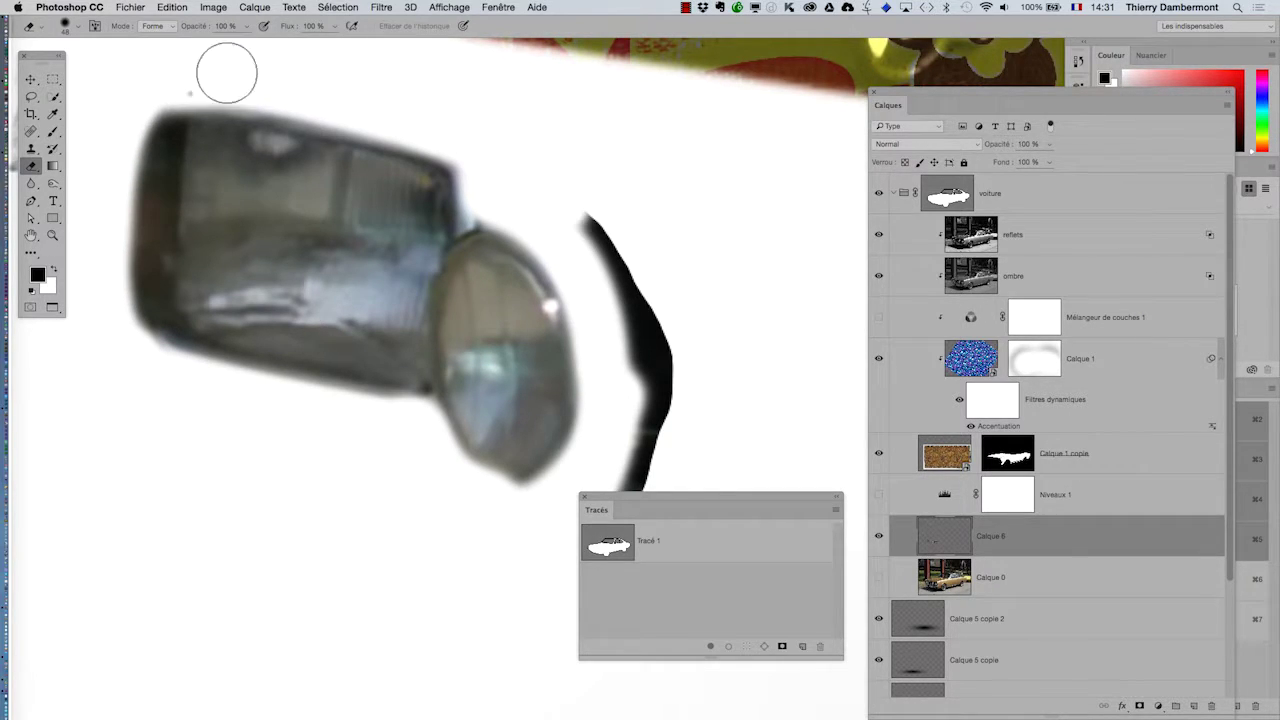
pyautogui.press('super+minus')
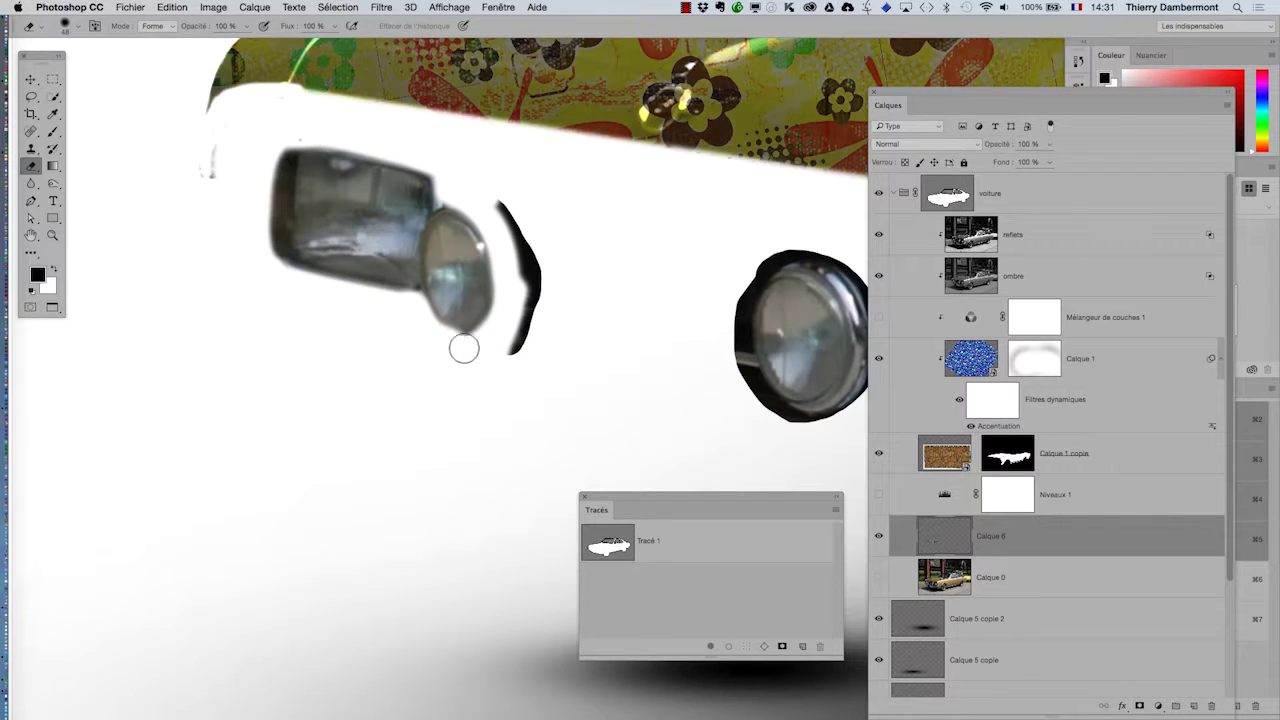
pyautogui.moveTo(517, 294)
pyautogui.mouseDown()
pyautogui.moveTo(520, 217)
pyautogui.moveTo(509, 374)
pyautogui.mouseUp()
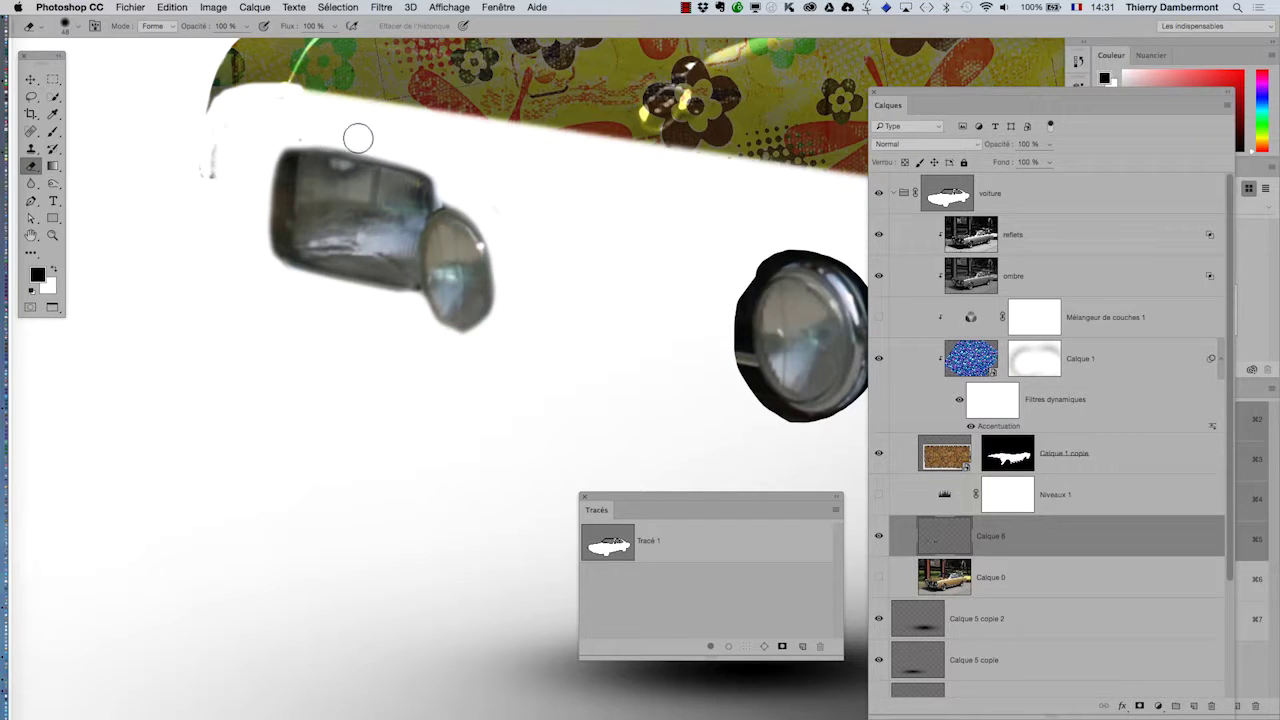
pyautogui.hscroll(2, 283, 126)
pyautogui.hscroll(3, 250, 170)
pyautogui.hscroll(3, 234, 194)
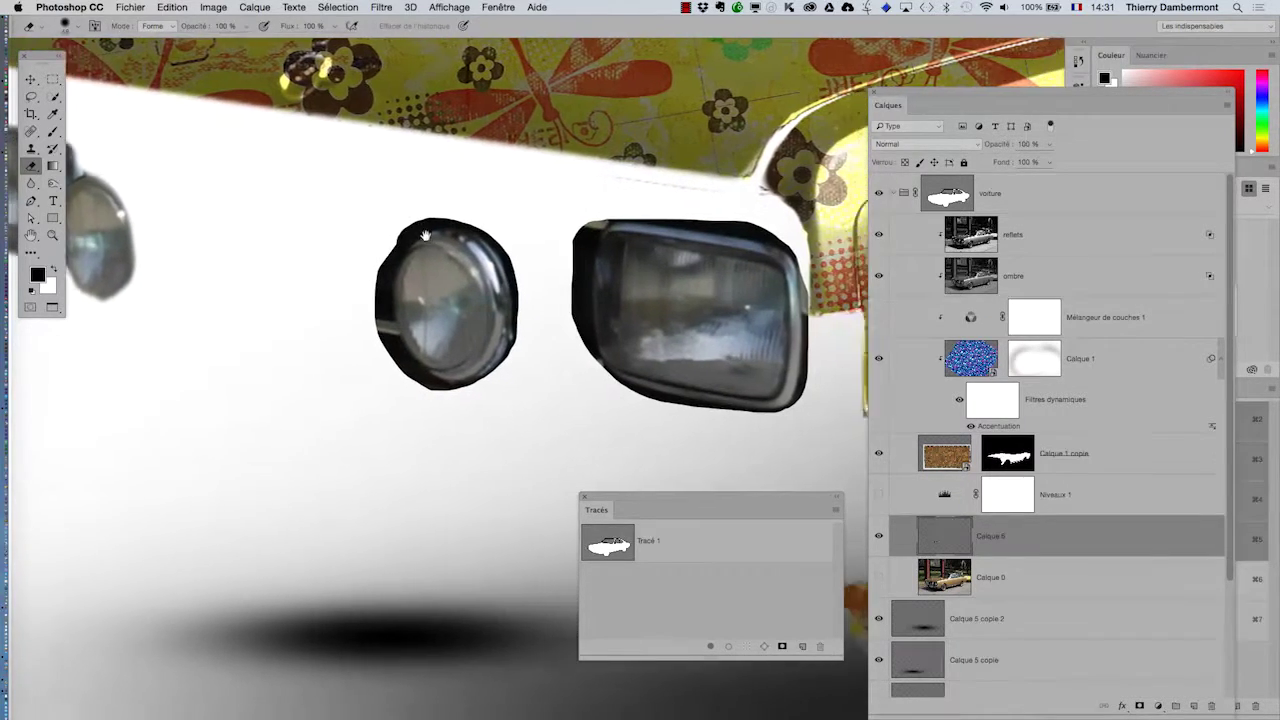
pyautogui.hscroll(1, 425, 235)
pyautogui.moveTo(343, 240)
pyautogui.mouseDown()
pyautogui.moveTo(363, 366)
pyautogui.moveTo(437, 389)
pyautogui.moveTo(482, 305)
pyautogui.moveTo(455, 236)
pyautogui.moveTo(405, 218)
pyautogui.moveTo(350, 252)
pyautogui.moveTo(346, 326)
pyautogui.moveTo(380, 371)
pyautogui.moveTo(484, 338)
pyautogui.mouseUp()
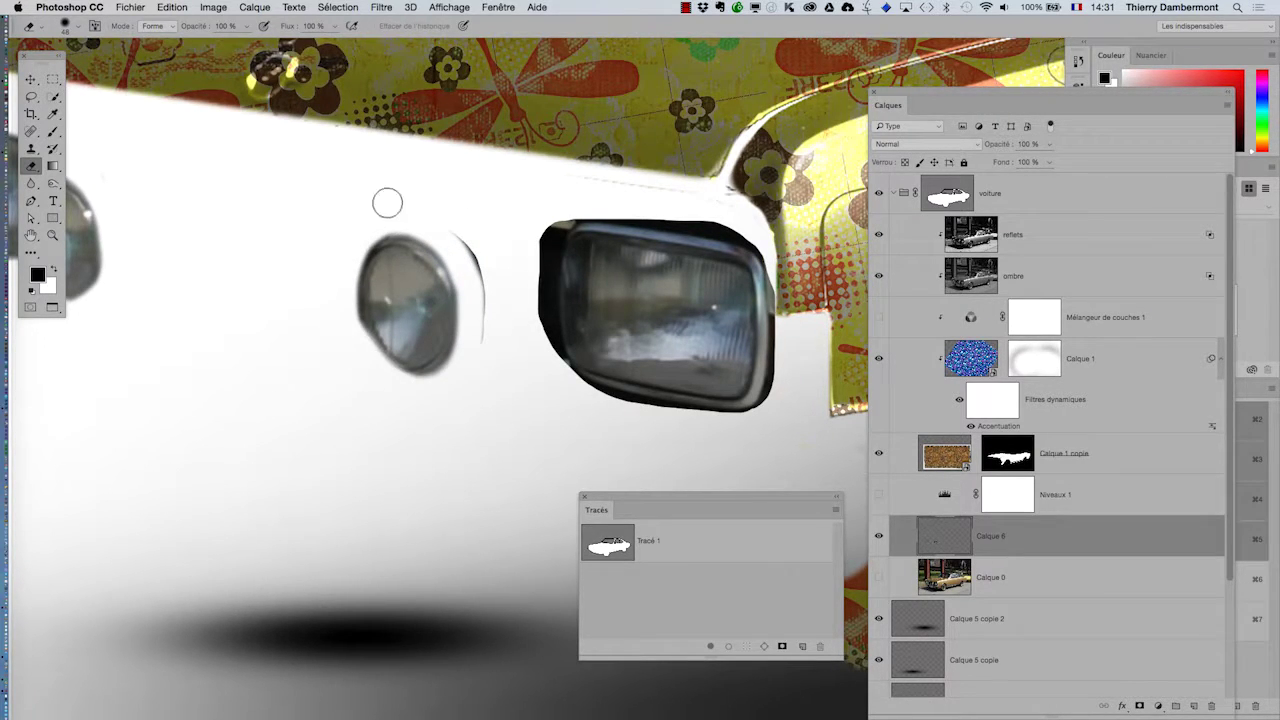
pyautogui.moveTo(387, 203); pyautogui.dragTo(496, 287)
# - Erase the rectangular headlight's dark top-left corner and left edge, undoing bad strokes
pyautogui.moveTo(468, 232); pyautogui.dragTo(226, 179)
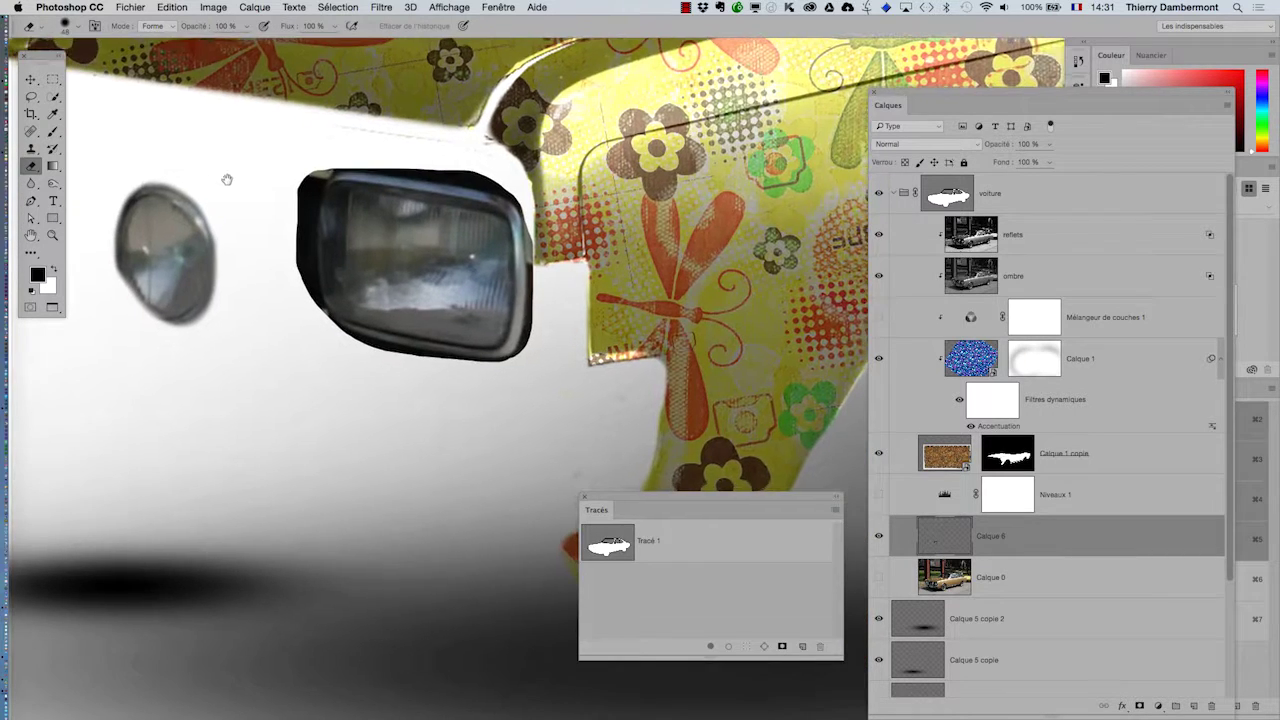
pyautogui.moveTo(323, 163)
pyautogui.mouseDown()
pyautogui.moveTo(305, 215)
pyautogui.moveTo(347, 168)
pyautogui.moveTo(328, 281)
pyautogui.moveTo(360, 360)
pyautogui.mouseUp()
pyautogui.hotkey('ctrl', 'z')
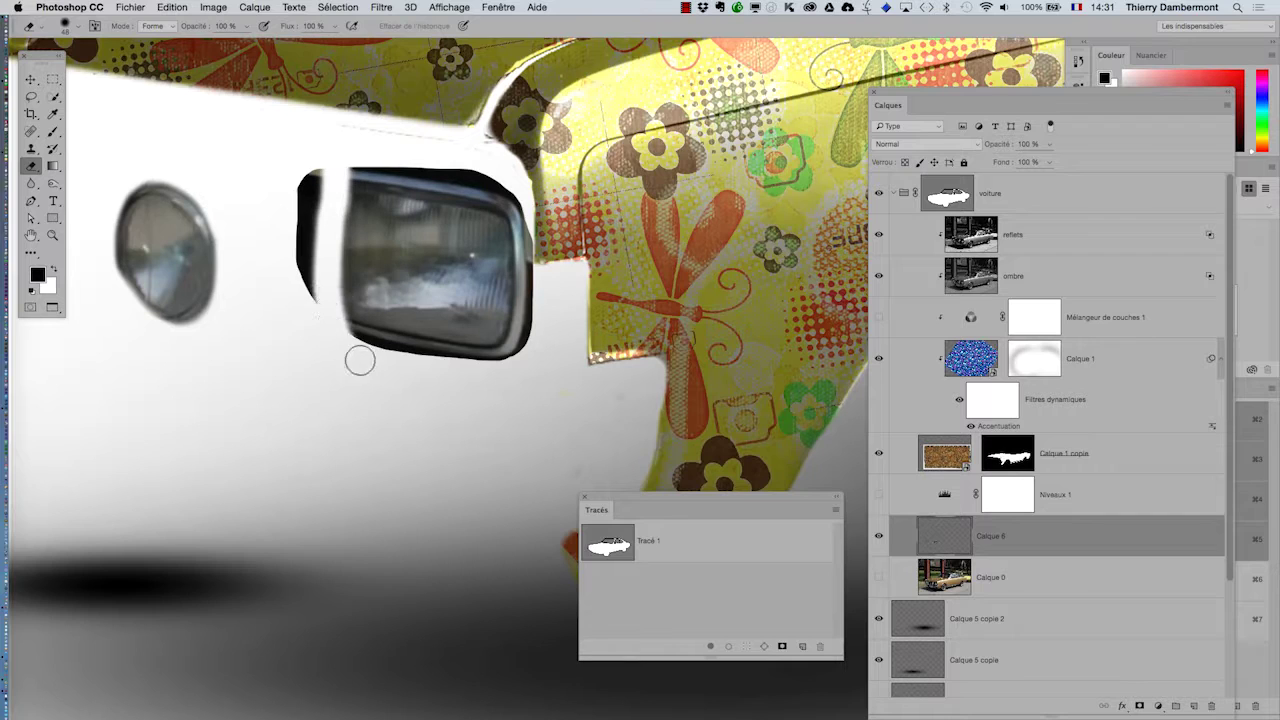
pyautogui.hotkey('ctrl', 'z')
pyautogui.moveTo(305, 215)
pyautogui.mouseDown()
pyautogui.moveTo(303, 186)
pyautogui.moveTo(314, 314)
pyautogui.moveTo(345, 347)
pyautogui.moveTo(392, 356)
pyautogui.moveTo(500, 355)
pyautogui.moveTo(528, 318)
pyautogui.moveTo(520, 215)
pyautogui.moveTo(520, 322)
pyautogui.moveTo(490, 352)
pyautogui.moveTo(387, 358)
pyautogui.mouseUp()
pyautogui.hotkey('ctrl', 'z')
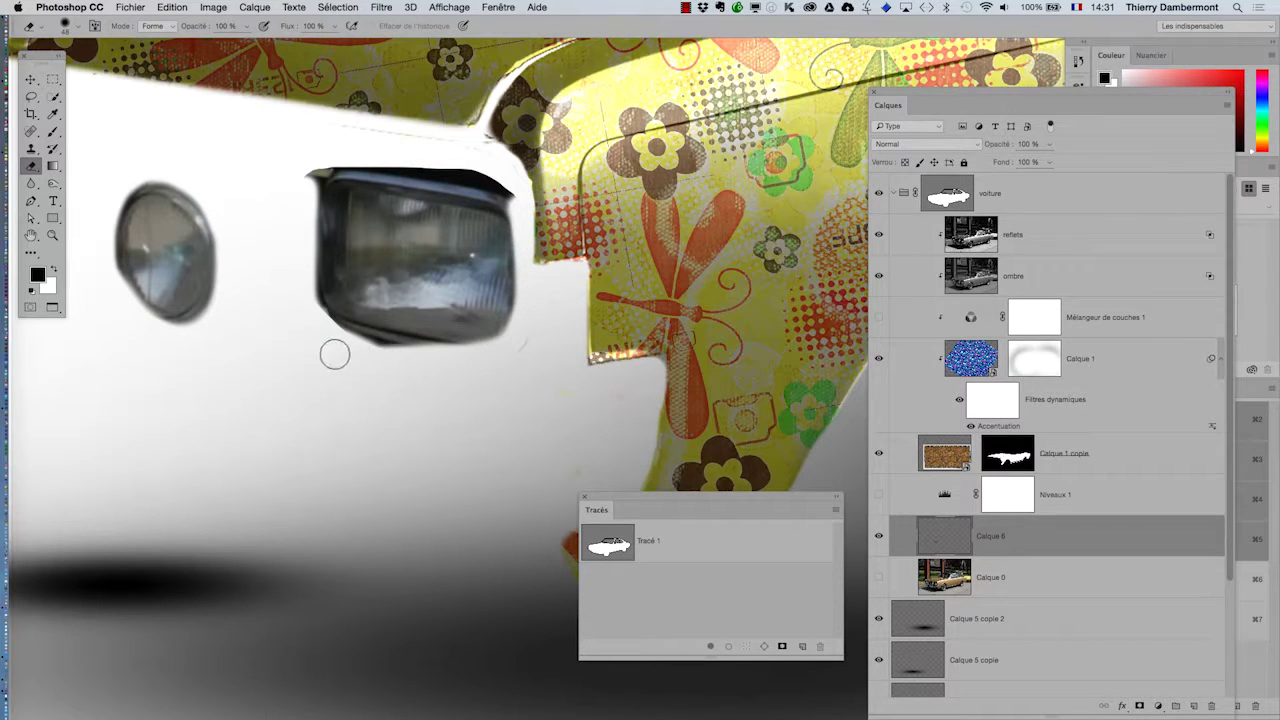
pyautogui.hotkey('ctrl', 'z')
# - Clean the rectangular headlight's dark right, left and top edges
pyautogui.moveTo(521, 185)
pyautogui.mouseDown()
pyautogui.moveTo(530, 293)
pyautogui.moveTo(522, 335)
pyautogui.moveTo(488, 376)
pyautogui.moveTo(477, 363)
pyautogui.moveTo(354, 346)
pyautogui.moveTo(315, 332)
pyautogui.moveTo(300, 226)
pyautogui.moveTo(320, 131)
pyautogui.moveTo(306, 231)
pyautogui.moveTo(317, 169)
pyautogui.moveTo(315, 325)
pyautogui.mouseUp()
pyautogui.moveTo(318, 260); pyautogui.dragTo(357, 347)
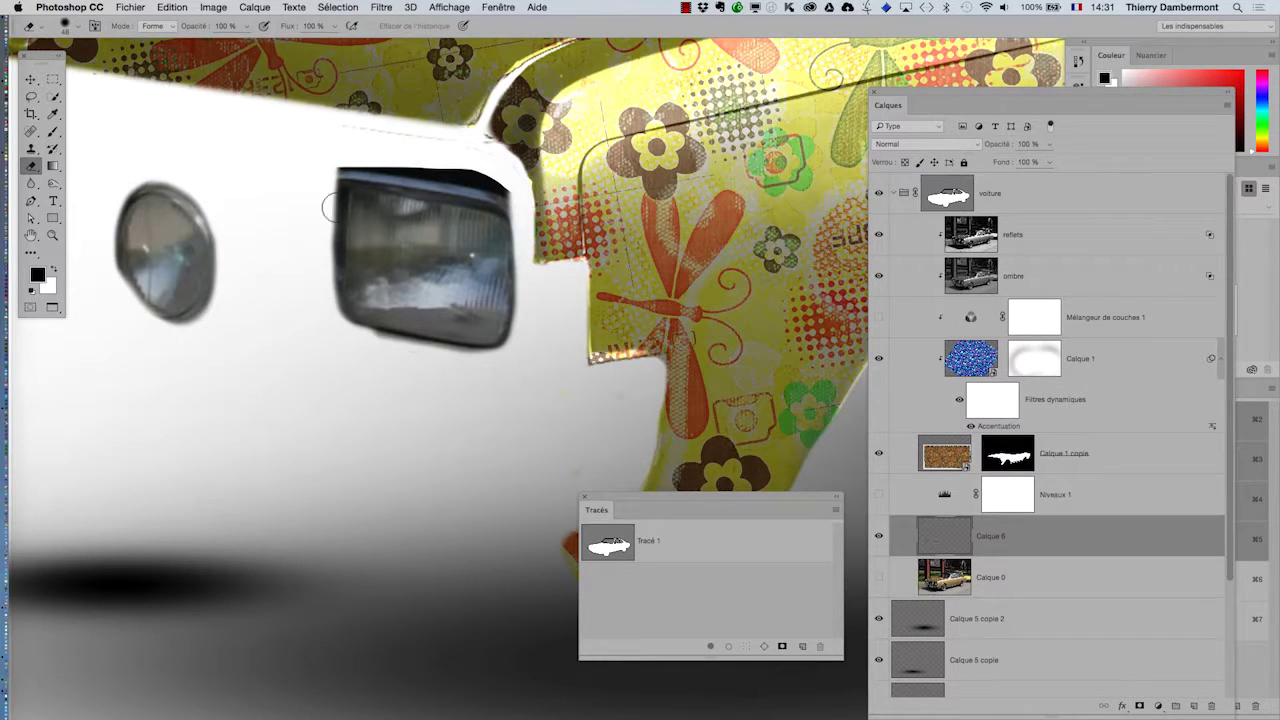
pyautogui.moveTo(307, 157)
pyautogui.mouseDown()
pyautogui.moveTo(451, 165)
pyautogui.moveTo(547, 197)
pyautogui.mouseUp()
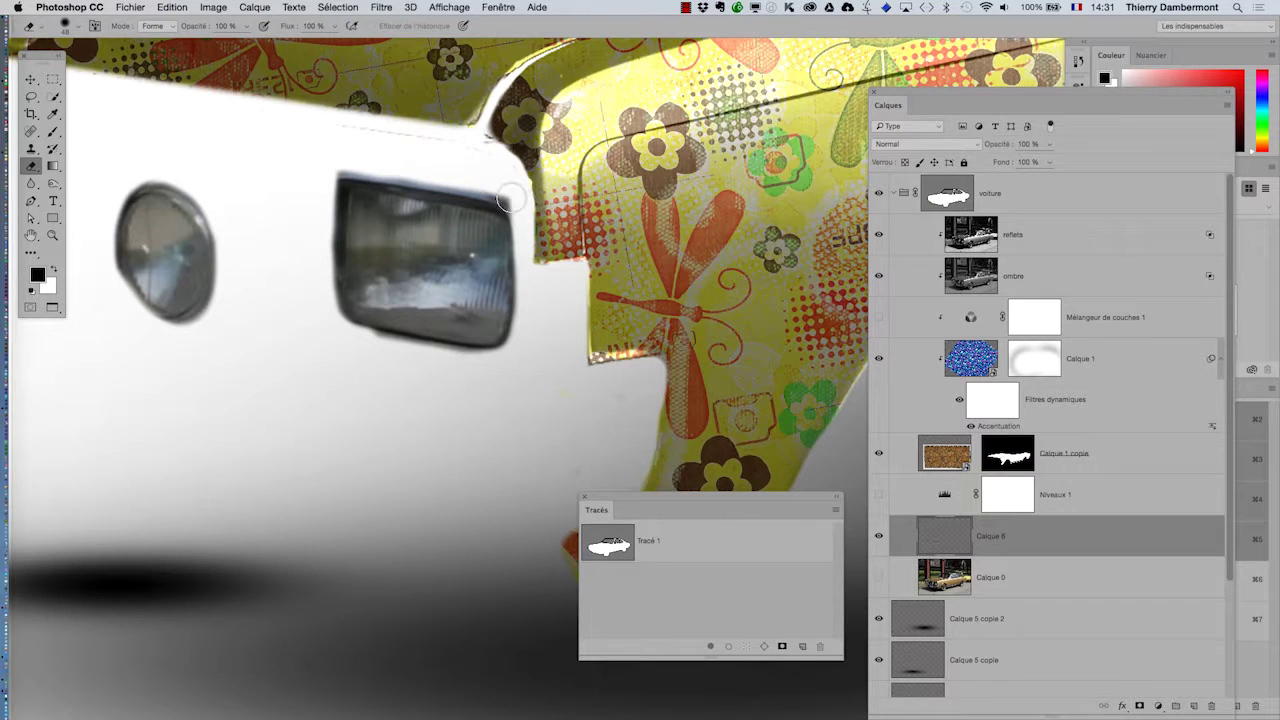
pyautogui.moveTo(339, 161); pyautogui.dragTo(544, 209)
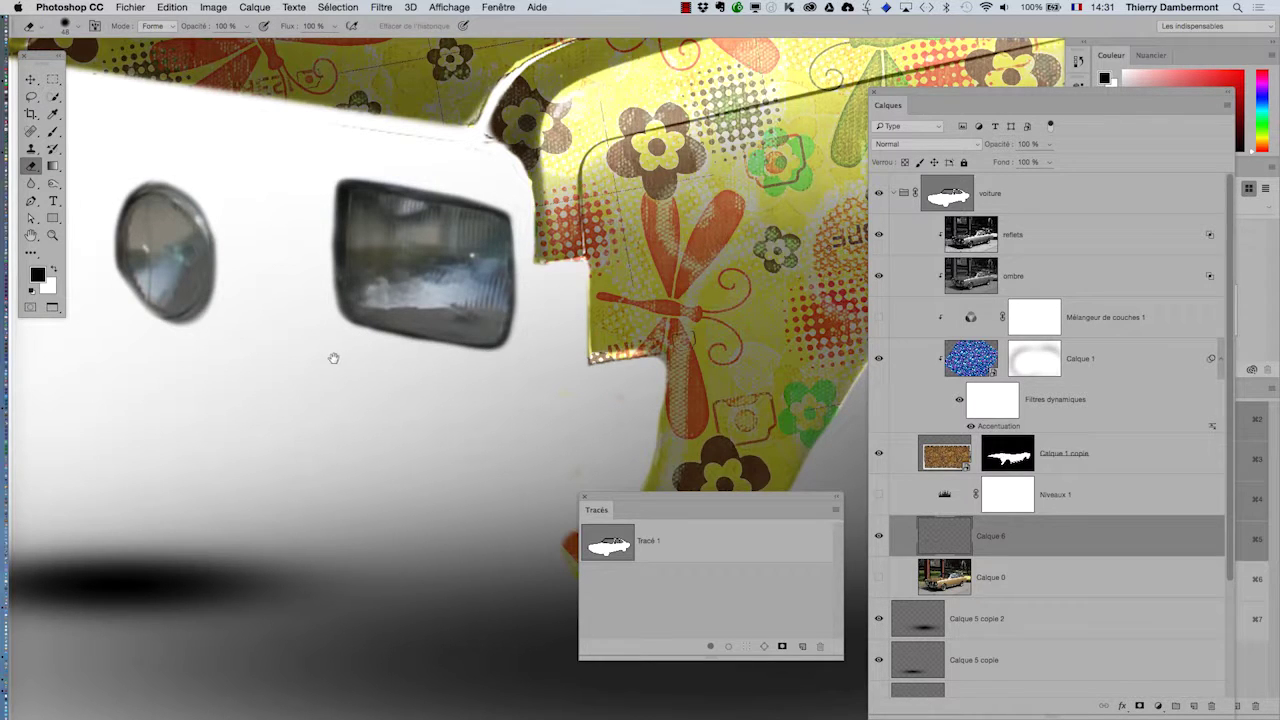
pyautogui.moveTo(333, 358)
pyautogui.mouseDown()
pyautogui.moveTo(557, 357)
pyautogui.moveTo(603, 338)
pyautogui.mouseUp()
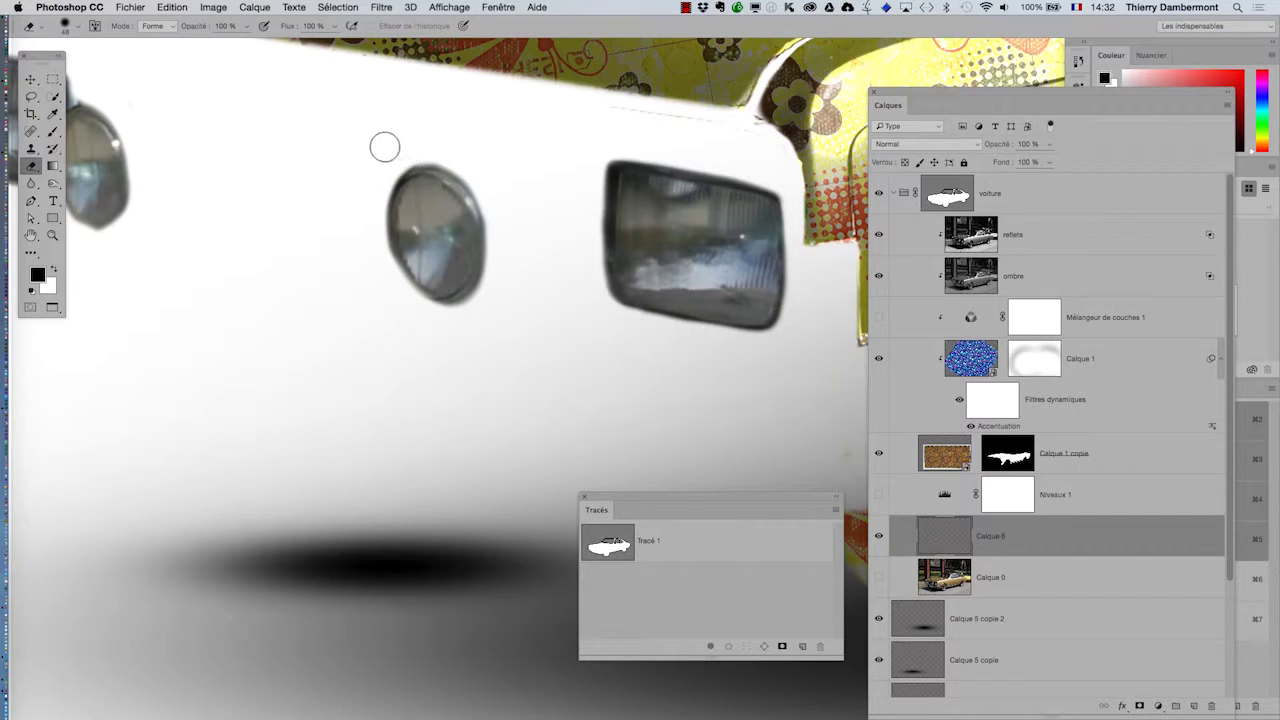
# - Erase the dark rim on the round headlight's upper-right, right and bottom edges
pyautogui.moveTo(383, 143); pyautogui.dragTo(488, 202)
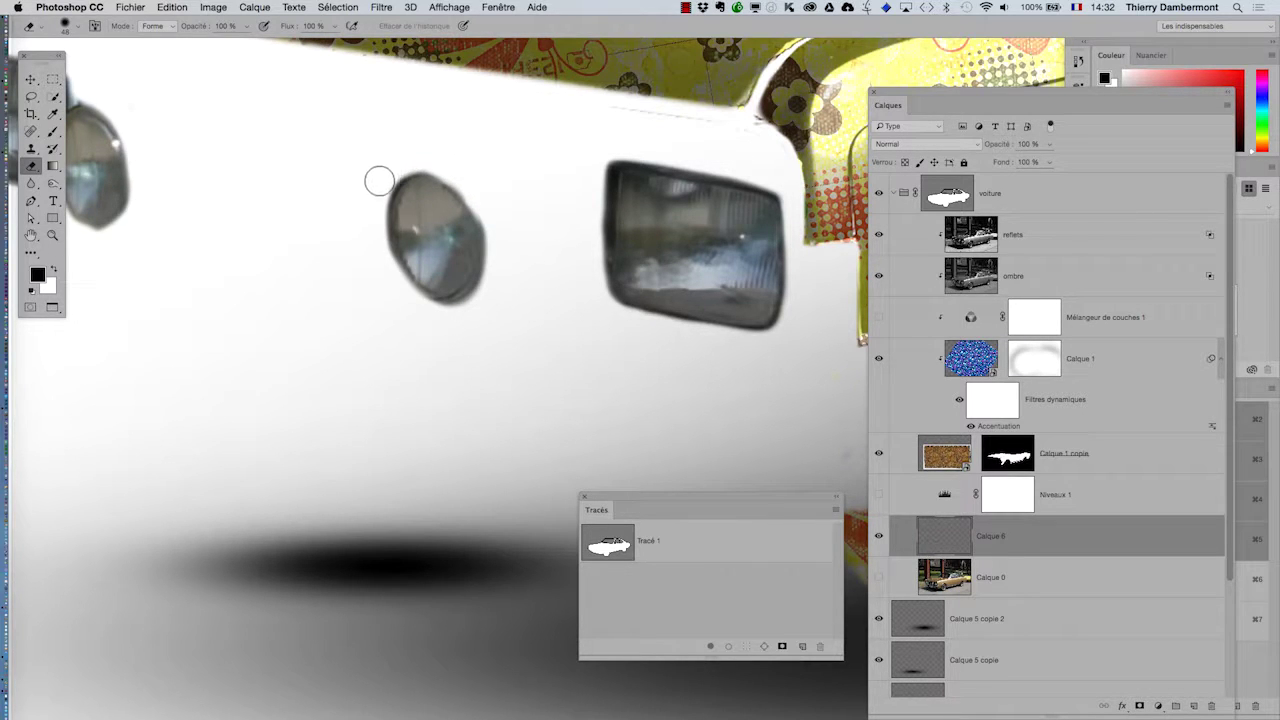
pyautogui.moveTo(491, 193)
pyautogui.mouseDown()
pyautogui.moveTo(494, 277)
pyautogui.moveTo(460, 320)
pyautogui.mouseUp()
pyautogui.moveTo(497, 262)
pyautogui.mouseDown()
pyautogui.moveTo(477, 294)
pyautogui.moveTo(396, 318)
pyautogui.mouseUp()
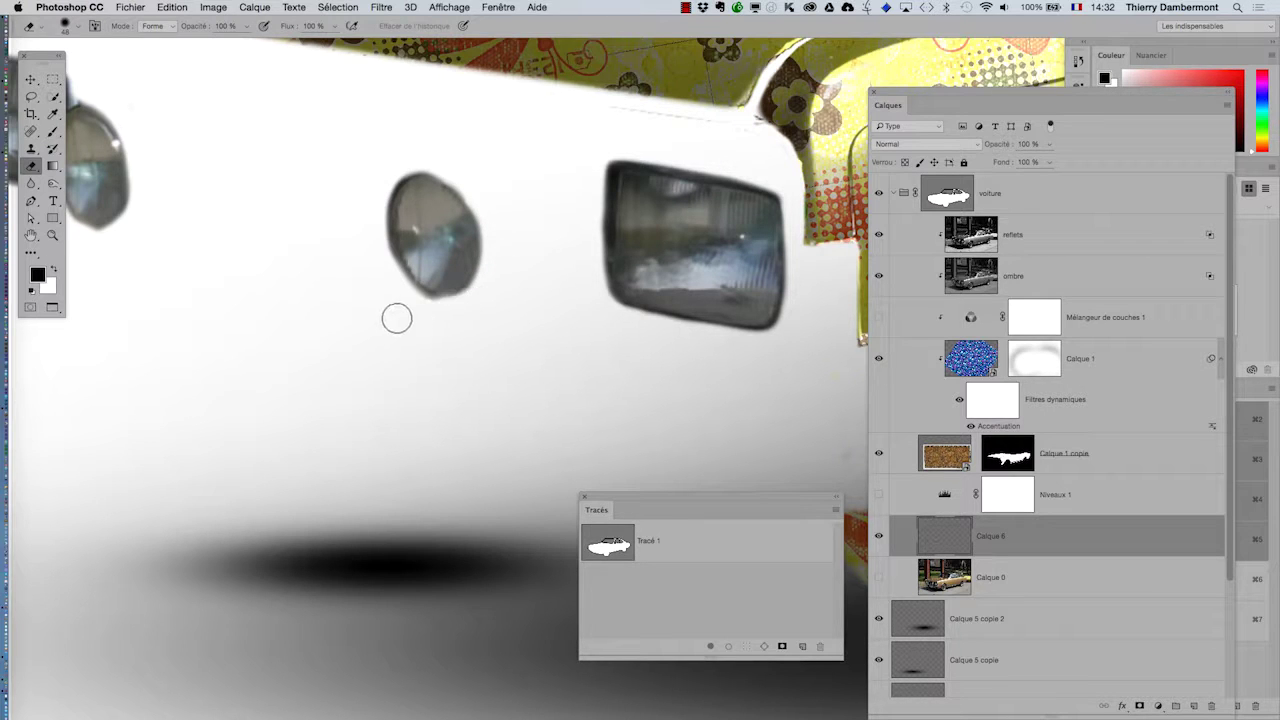
# - Lighten the far-left light's lower-right rim, undoing the erase on the small light's rim
pyautogui.moveTo(348, 275); pyautogui.dragTo(620, 262)
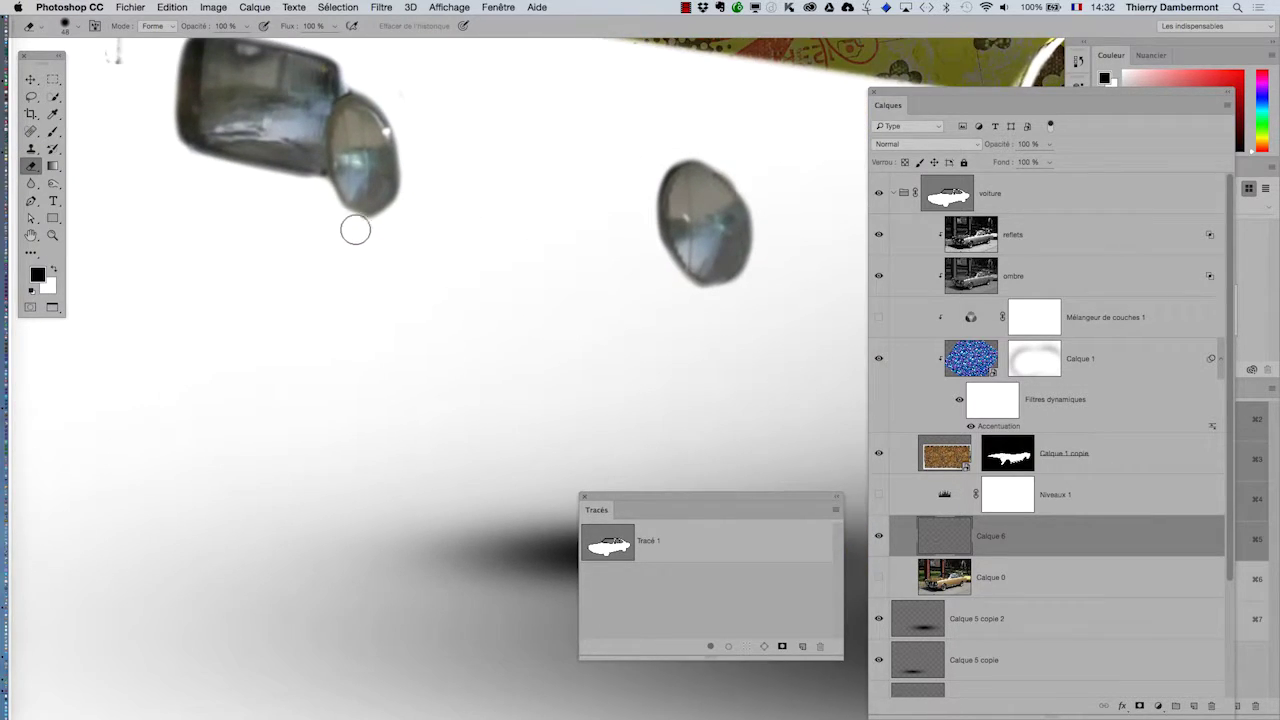
pyautogui.moveTo(355, 230); pyautogui.dragTo(428, 184)
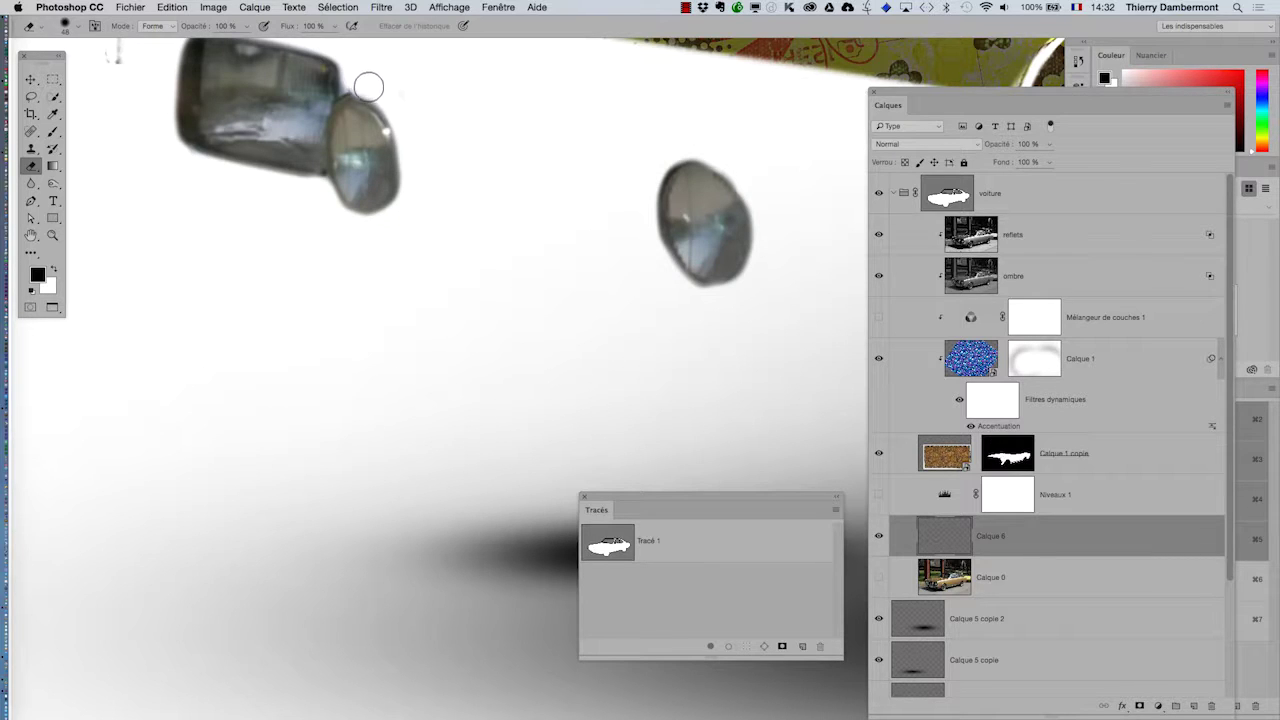
pyautogui.moveTo(368, 87)
pyautogui.mouseDown()
pyautogui.moveTo(389, 106)
pyautogui.moveTo(409, 187)
pyautogui.mouseUp()
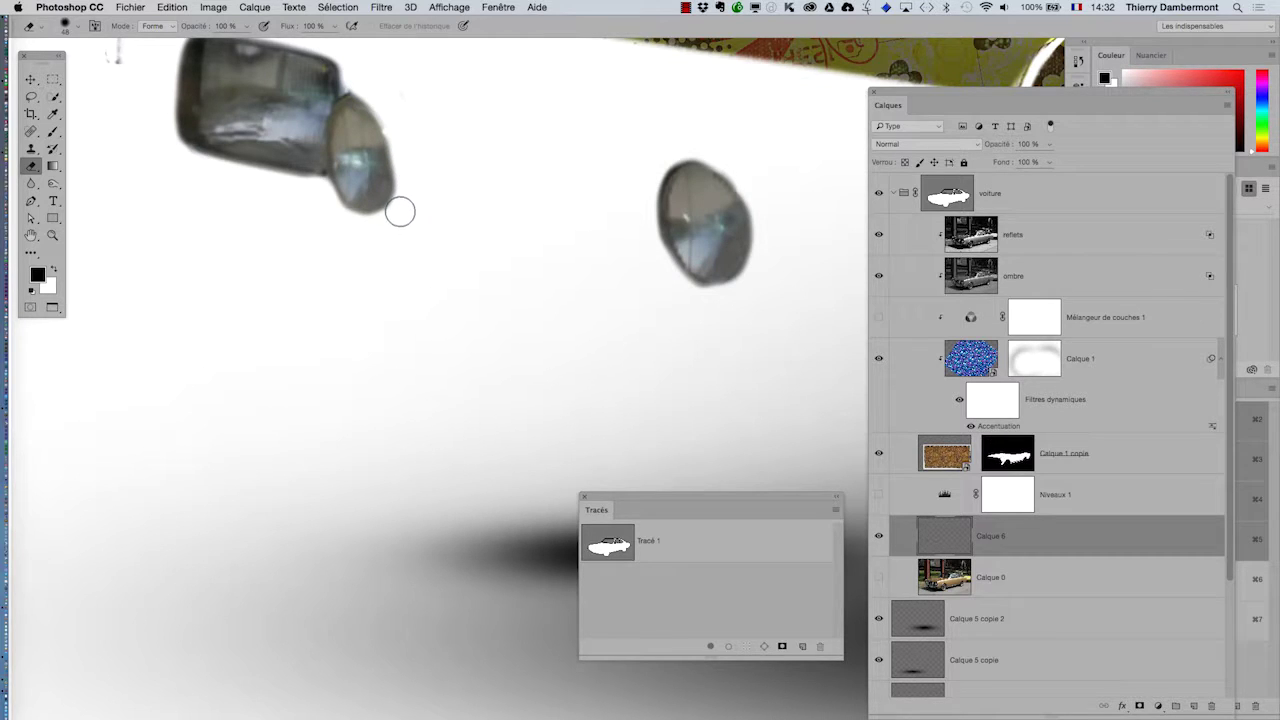
pyautogui.hotkey('ctrl', 'z')
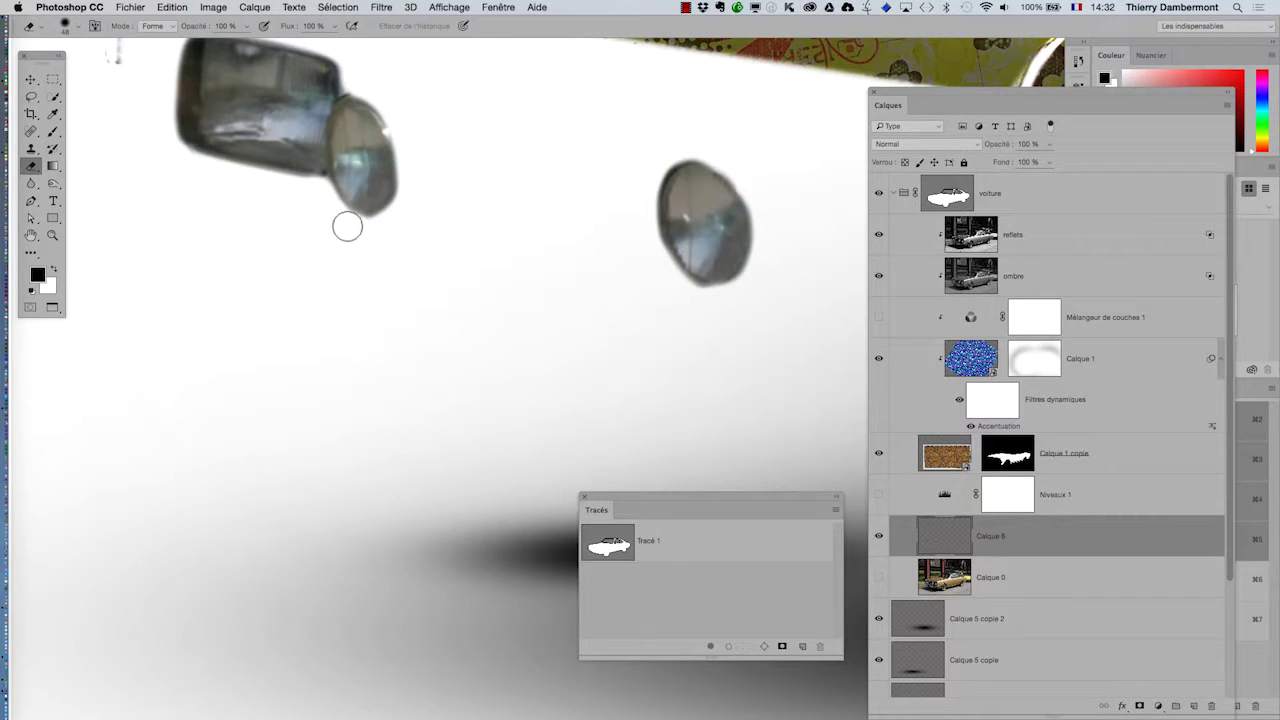
# - Erase the far-left light's dark left edge and check the result zoomed out
pyautogui.moveTo(301, 237); pyautogui.dragTo(429, 332)
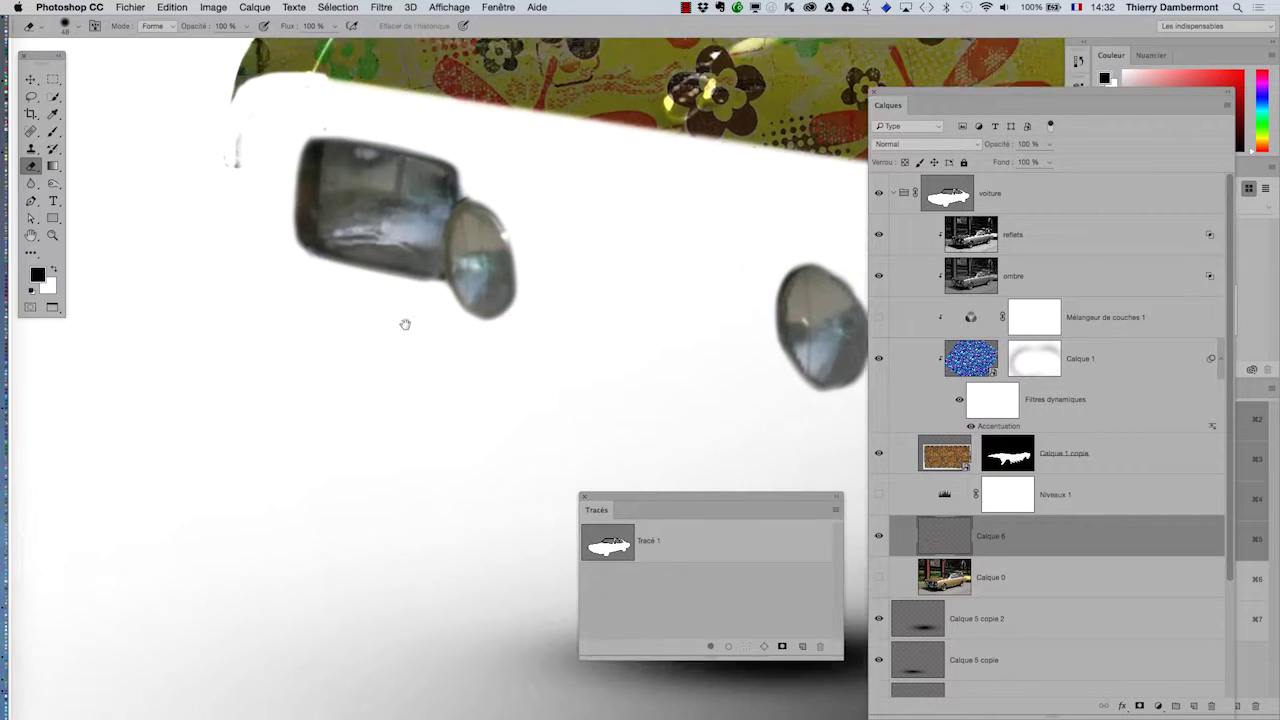
pyautogui.moveTo(314, 143)
pyautogui.mouseDown()
pyautogui.moveTo(333, 261)
pyautogui.moveTo(427, 288)
pyautogui.mouseUp()
pyautogui.keyDown('alt'); pyautogui.click(484, 281); pyautogui.keyUp('alt')
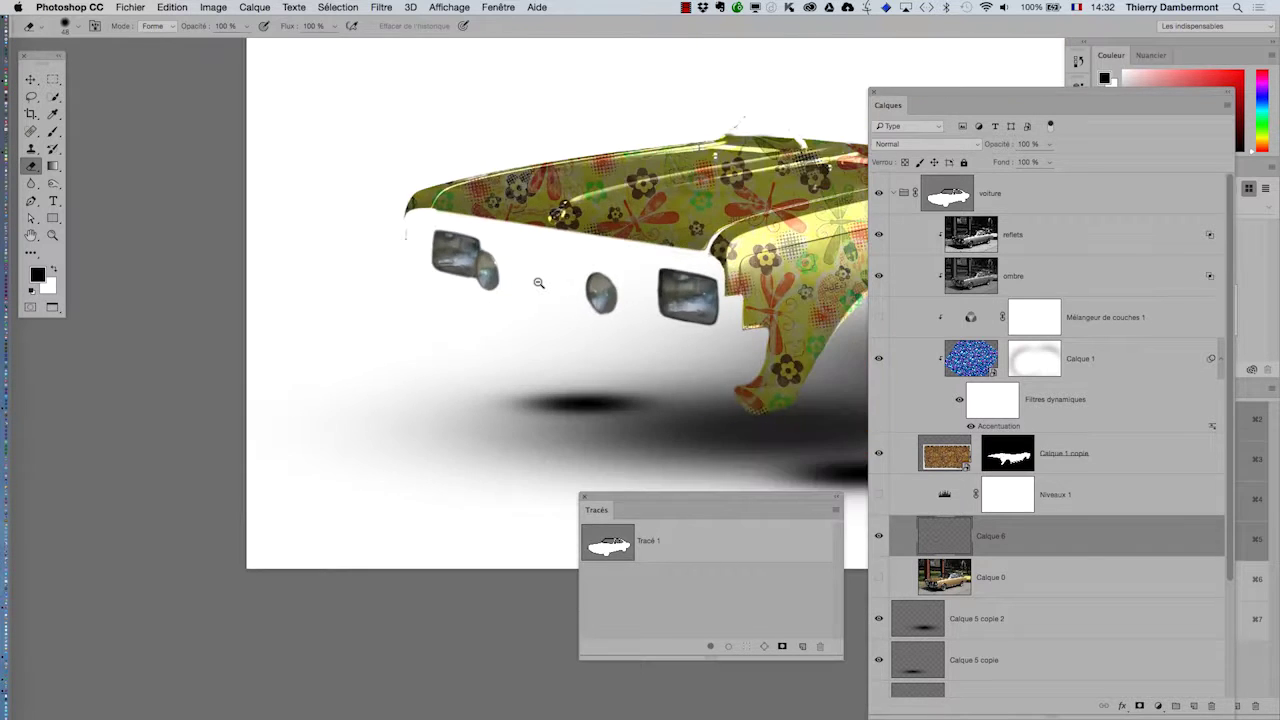
pyautogui.keyDown('ctrl'); pyautogui.click(578, 248); pyautogui.keyUp('ctrl')
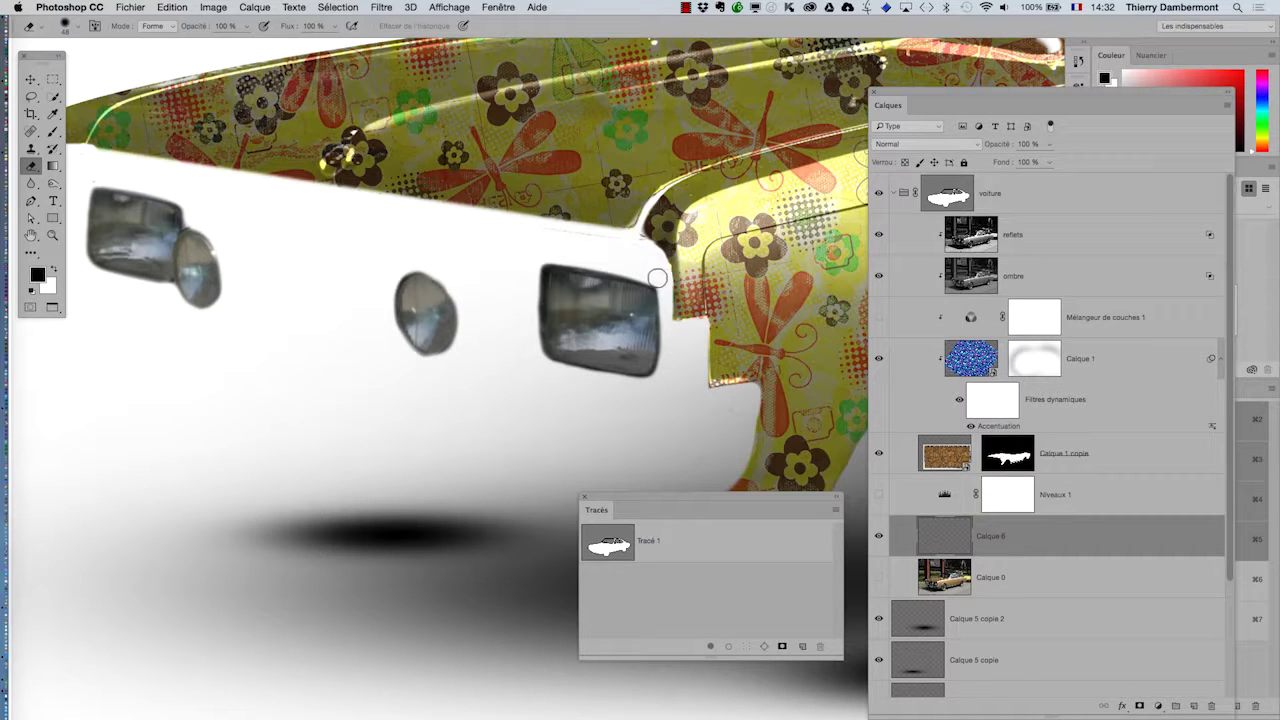
# - Review the whole car front, then bring up Enregistrer sous
pyautogui.keyDown('alt'); pyautogui.click(656, 314); pyautogui.keyUp('alt')
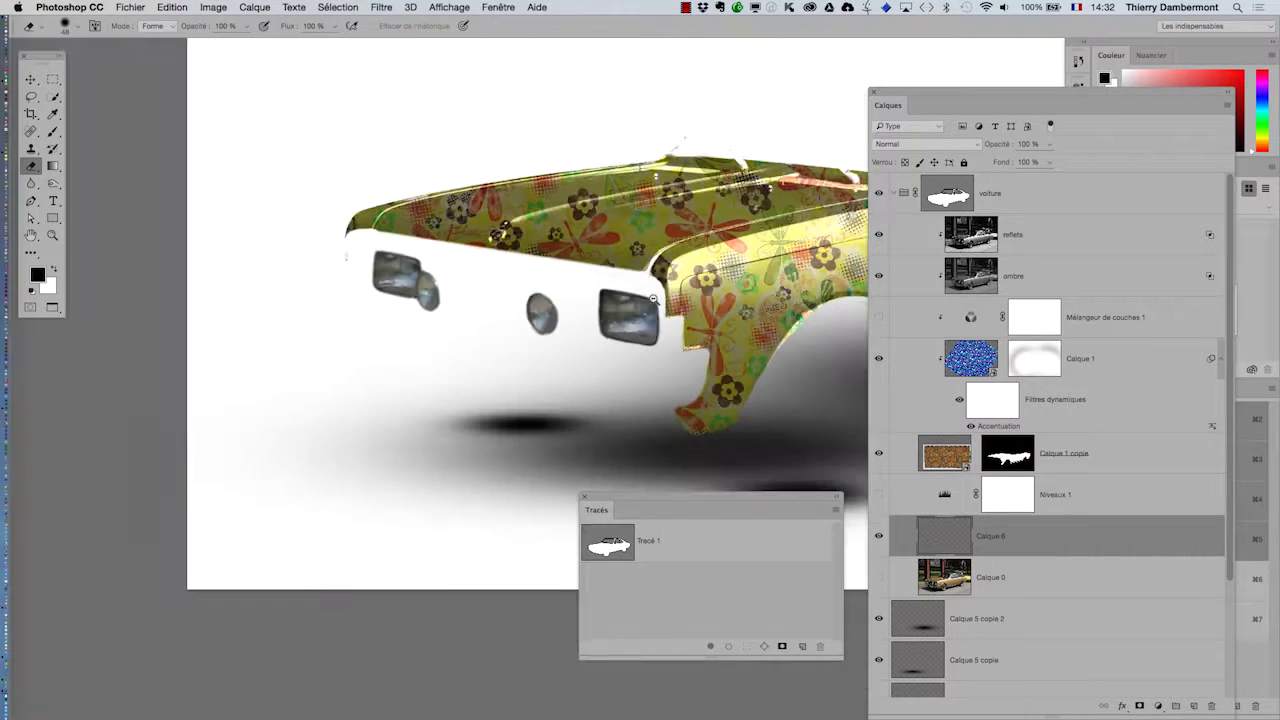
pyautogui.click(324, 226)
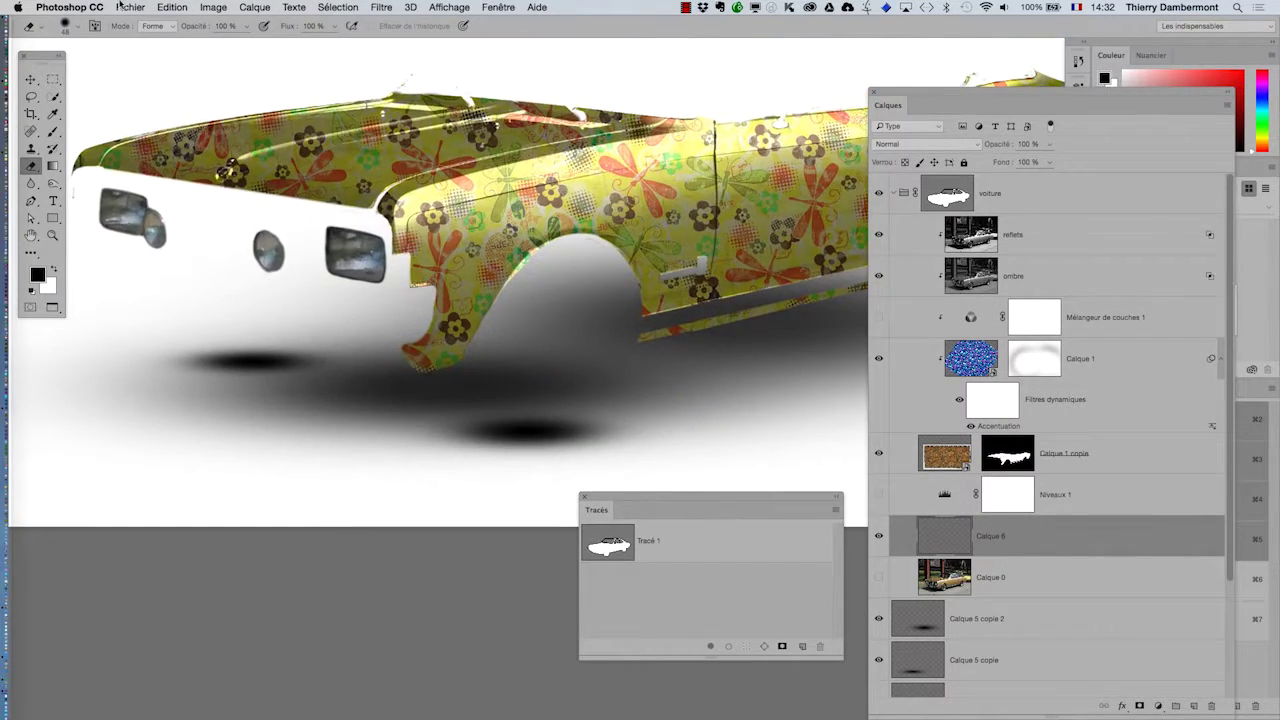
pyautogui.click(130, 7)
pyautogui.click(150, 146)
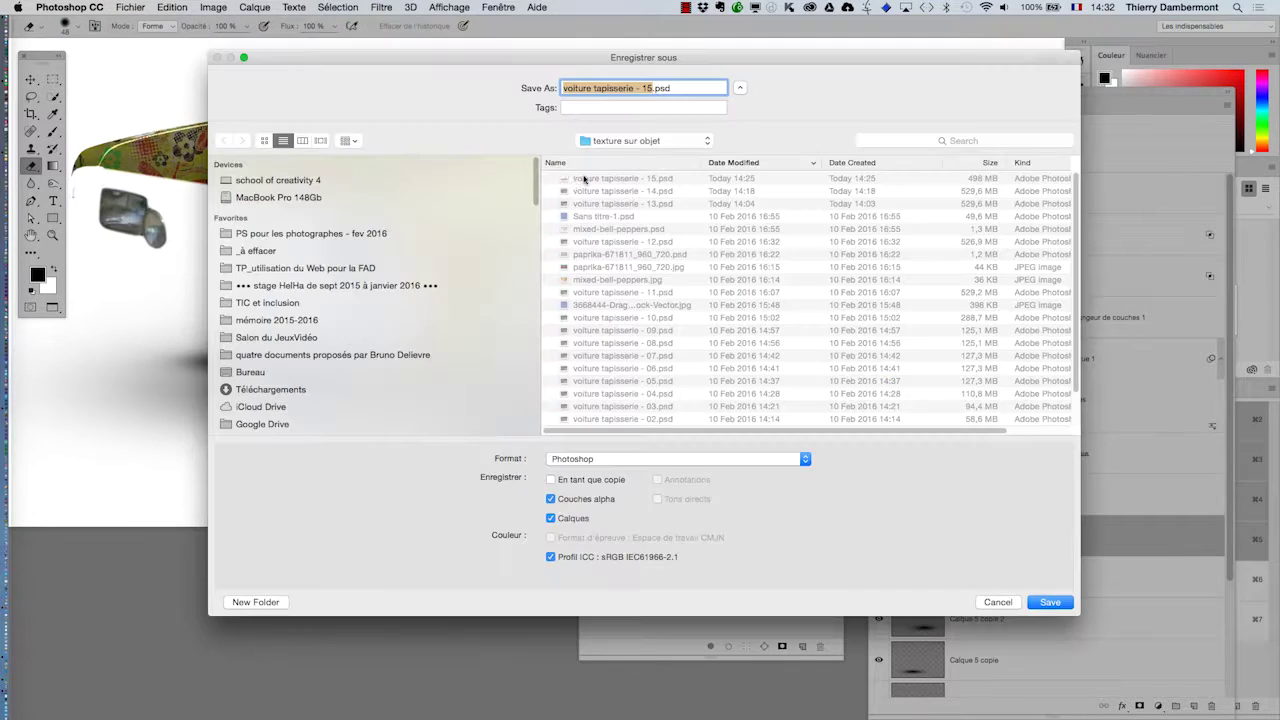
# - Save the document as voiture tapisserie - 16.psd in the texture sur objet folder
pyautogui.moveTo(533, 65); pyautogui.dragTo(889, 82)
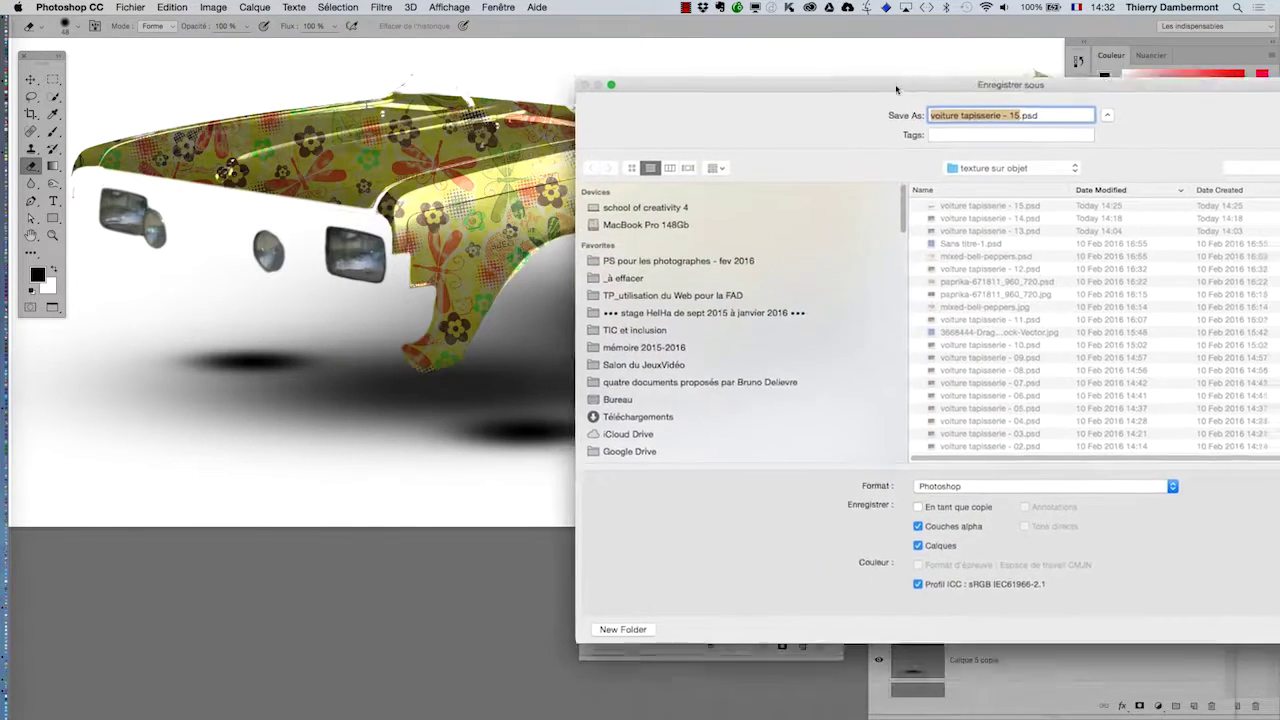
pyautogui.click(1006, 105)
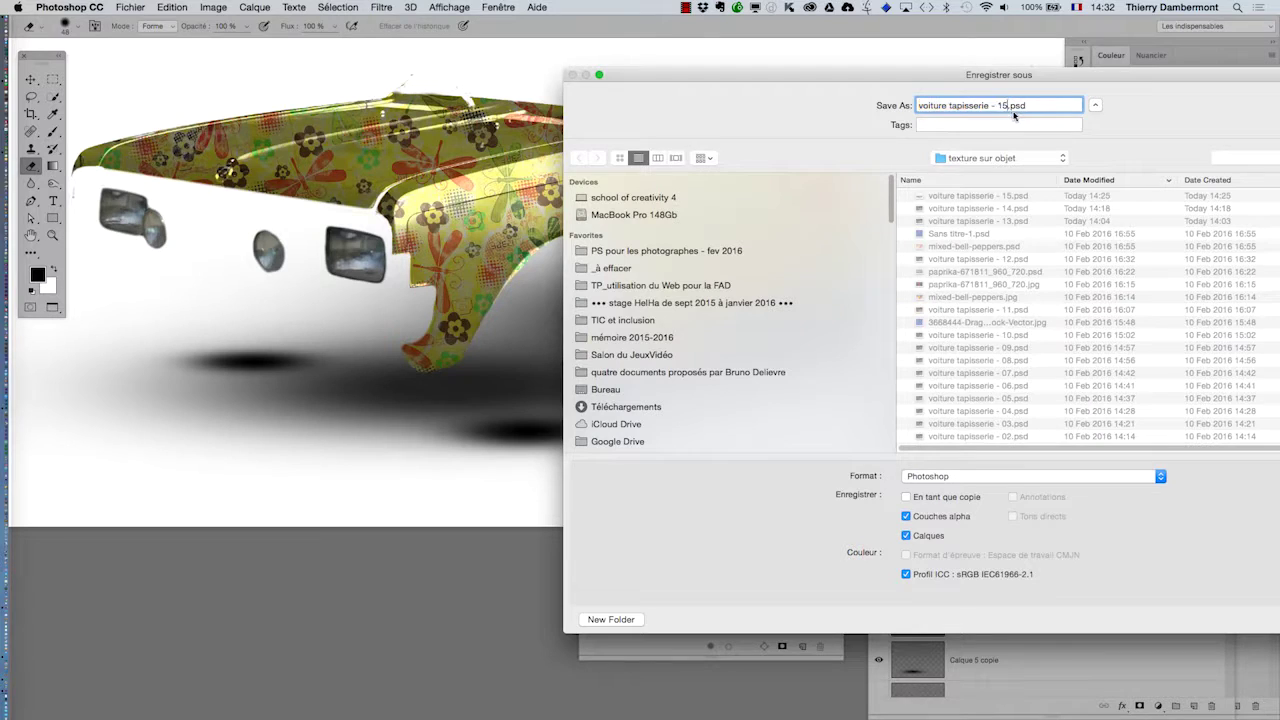
pyautogui.write('6')
pyautogui.press('Return')
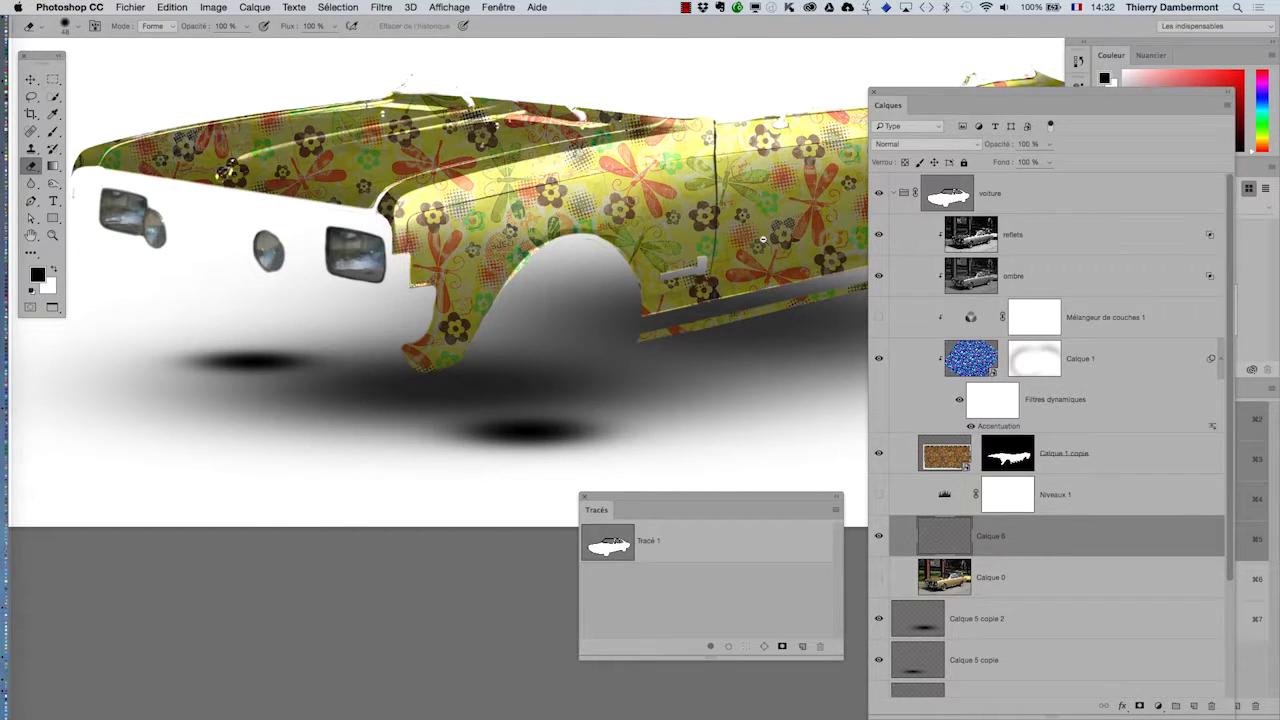
# - Zoom out to the whole car and turn Calque 0's visibility back on
pyautogui.scroll(-1, 762, 238)
pyautogui.scroll(-1, 760, 238)
pyautogui.scroll(-1, 758, 238)
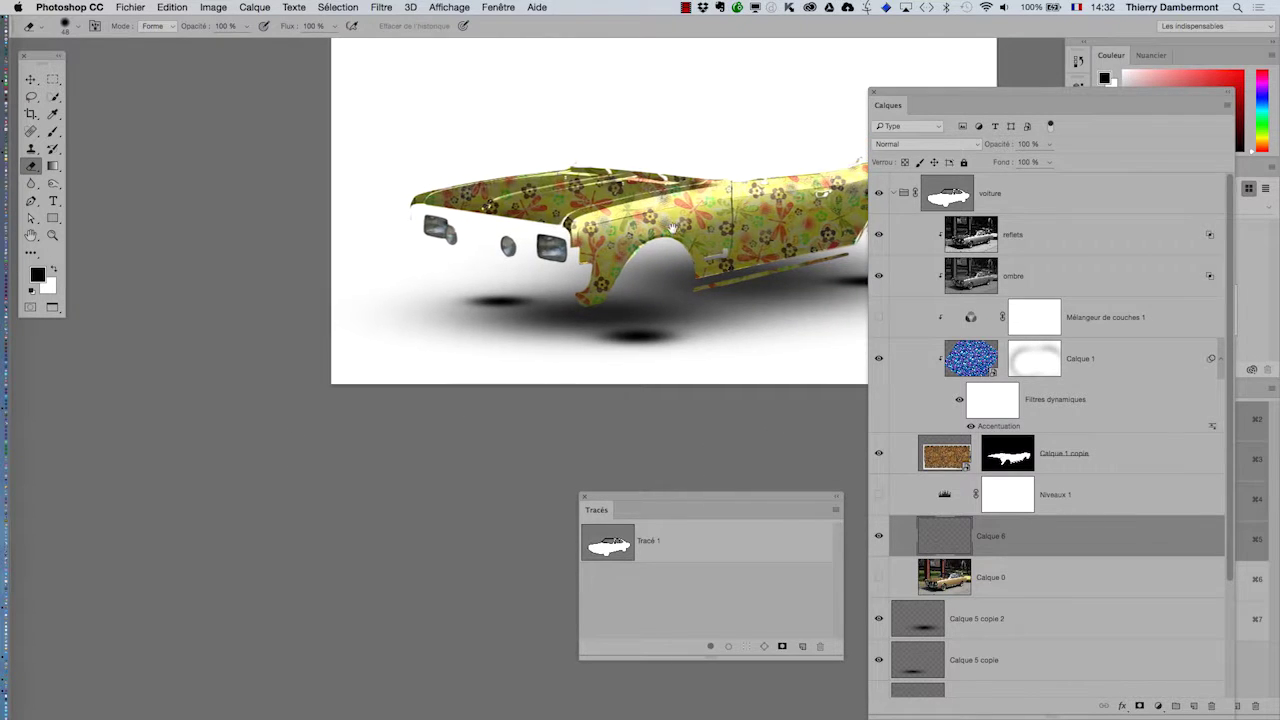
pyautogui.moveTo(675, 228); pyautogui.dragTo(452, 228)
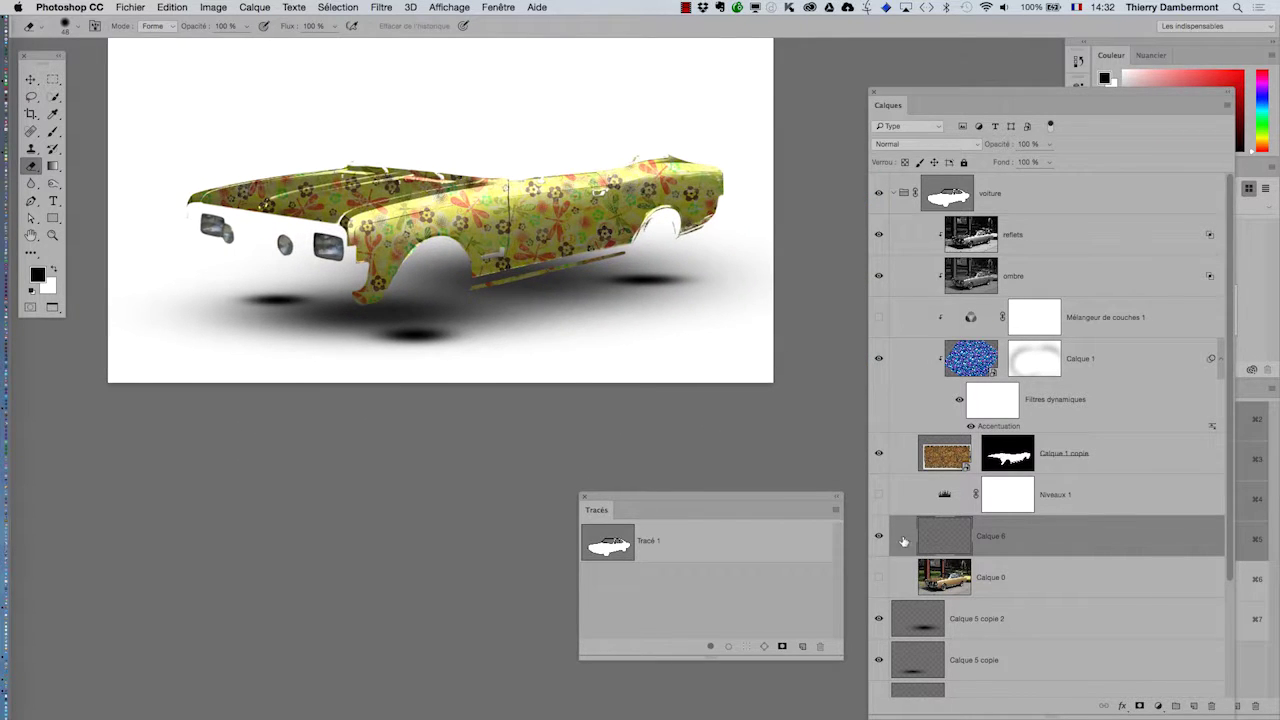
pyautogui.click(879, 580)
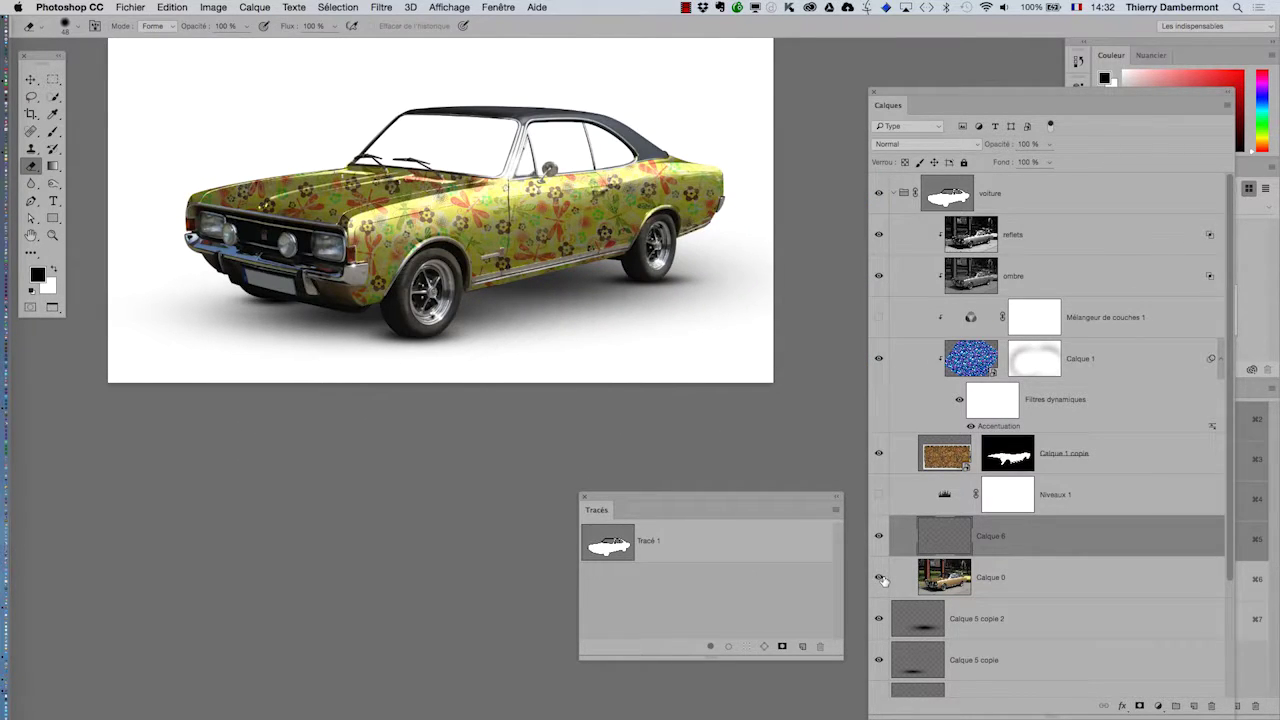